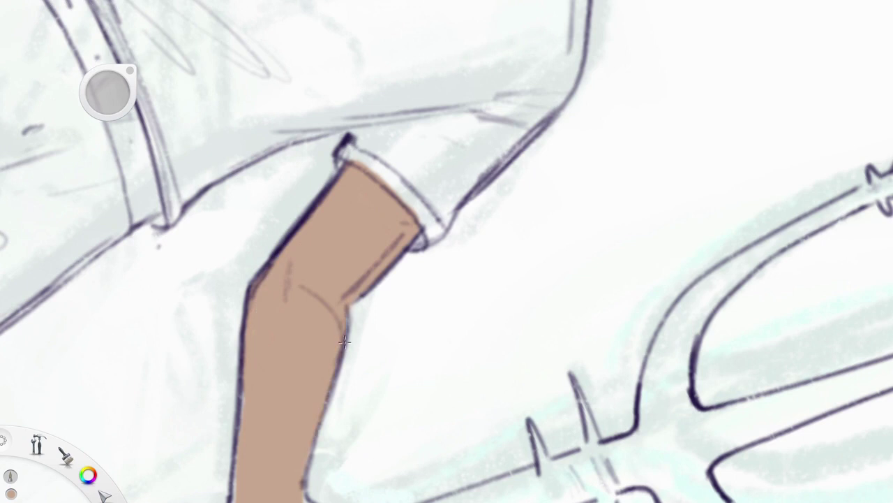
- Paint the brown skin tone out to the outlines of the elbow and forearm on the arm holding the trident
mouse_move(293, 390)
left_mouse_down()
mouse_move(382, 382)
mouse_move(307, 468)
mouse_move(286, 461)
left_mouse_up()
scroll(383, 391, "down", 5)
scroll(209, 370, "up", 5)
mouse_move(209, 370)
left_mouse_down()
mouse_move(363, 174)
mouse_move(391, 279)
left_mouse_up()
left_click_drag(231, 321, 335, 202)
left_click_drag(335, 307, 243, 429)
scroll(242, 429, "down", 2)
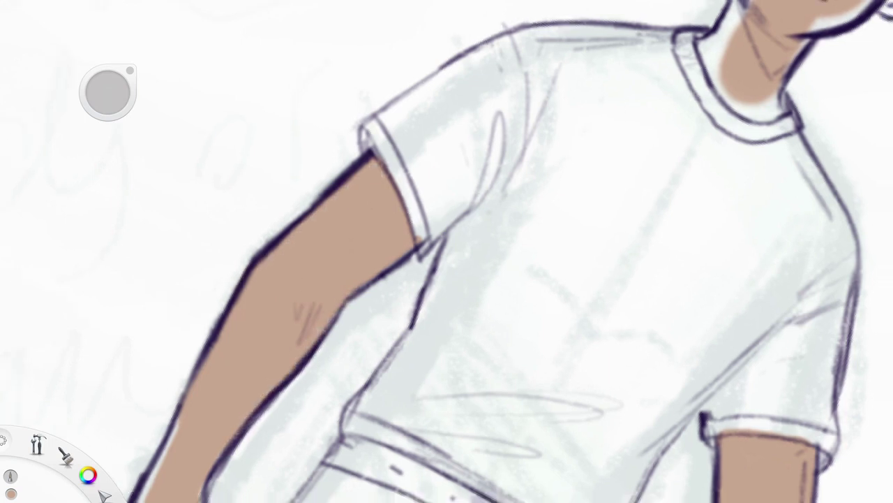
- Paint the brown skin tone along the hanging arm's forearm and into the palm, undoing the stray stroke
left_click_drag(210, 390, 231, 499)
left_click_drag(376, 366, 409, 457)
key("ctrl+z")
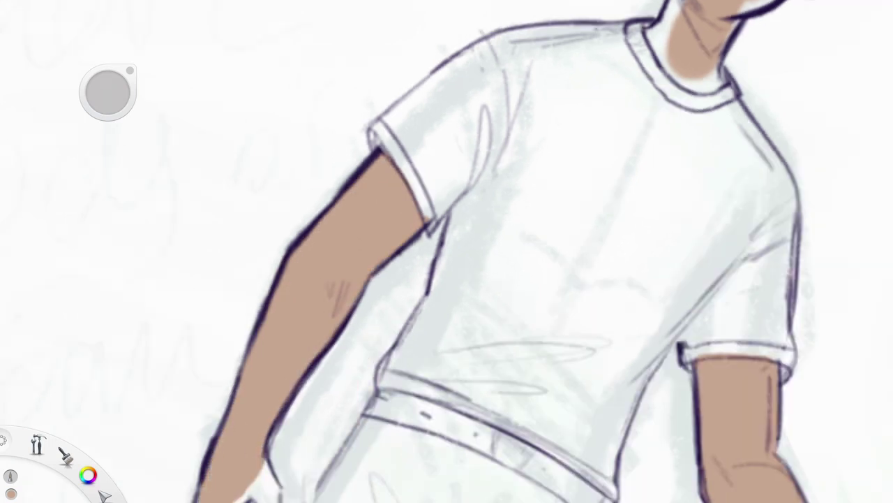
scroll(446, 279, "down", 3)
mouse_move(311, 322)
left_mouse_down()
mouse_move(297, 384)
mouse_move(286, 346)
left_mouse_up()
left_click(603, 146)
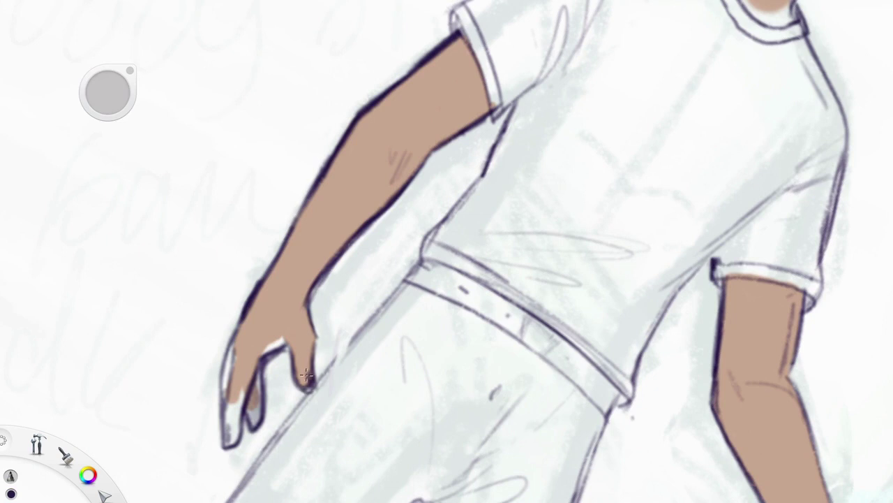
- Fill the fingers of the hanging hand with the skin tone up to their outlines
left_click_drag(228, 343, 237, 446)
left_click_drag(245, 391, 286, 349)
scroll(447, 279, "down", 5)
scroll(260, 174, "up", 5)
- Fill the ears, the neck edges and the forehead under the fringe with the skin tone
mouse_move(234, 224)
left_mouse_down()
mouse_move(260, 174)
mouse_move(307, 276)
mouse_move(311, 334)
mouse_move(370, 349)
mouse_move(358, 279)
mouse_move(419, 216)
left_mouse_up()
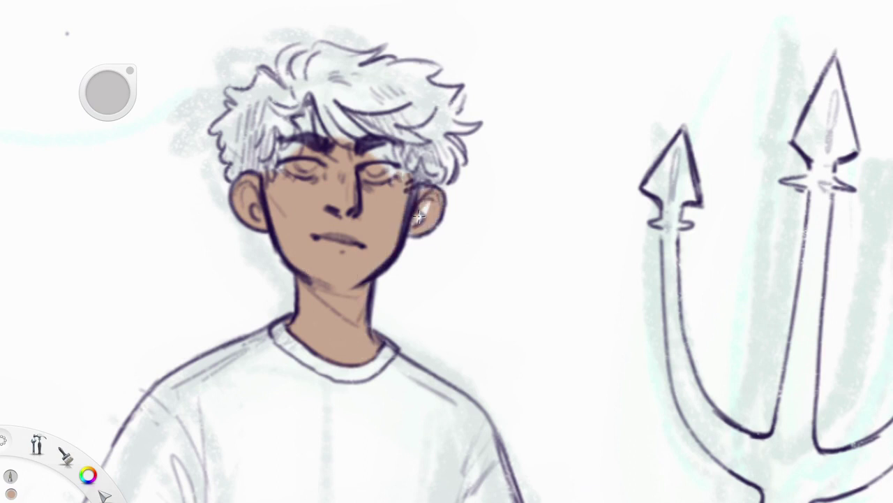
mouse_move(273, 170)
left_mouse_down()
mouse_move(410, 140)
mouse_move(425, 185)
left_mouse_up()
left_click_drag(263, 147, 237, 187)
scroll(367, 258, "down", 3)
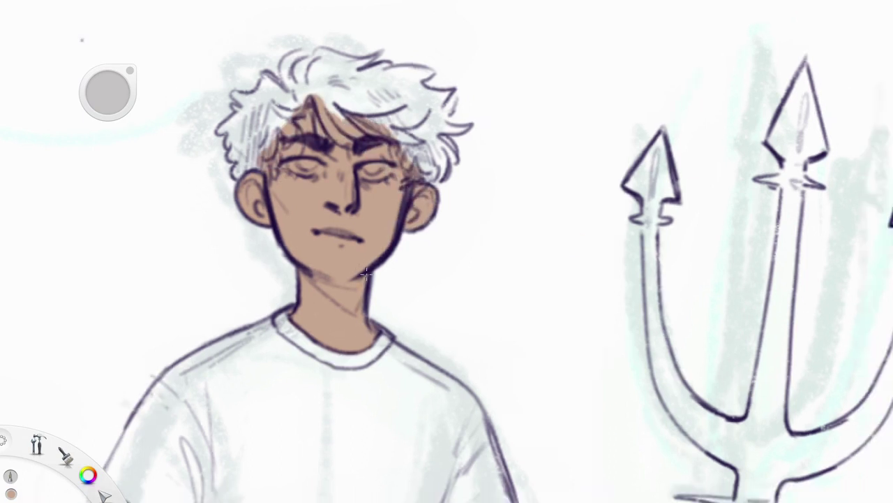
- Block in the T-shirt with flat orange and shift the fill to a redder orange
scroll(337, 126, "down", 5)
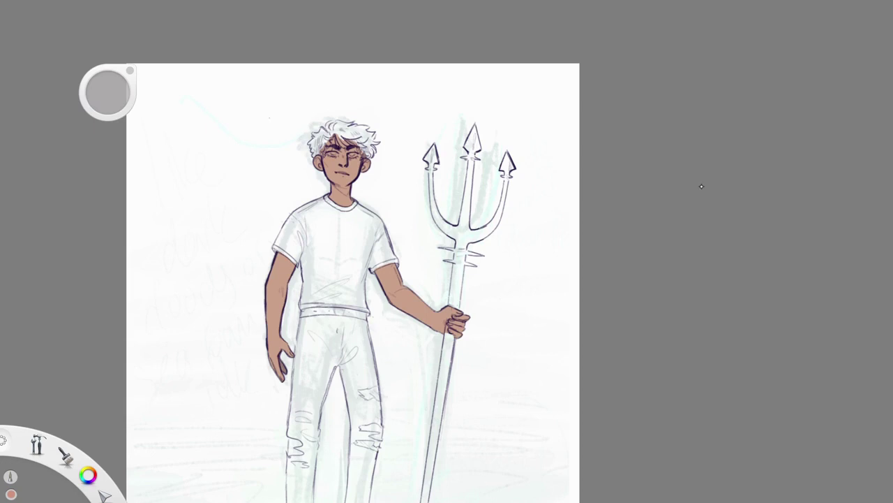
scroll(482, 196, "up", 1)
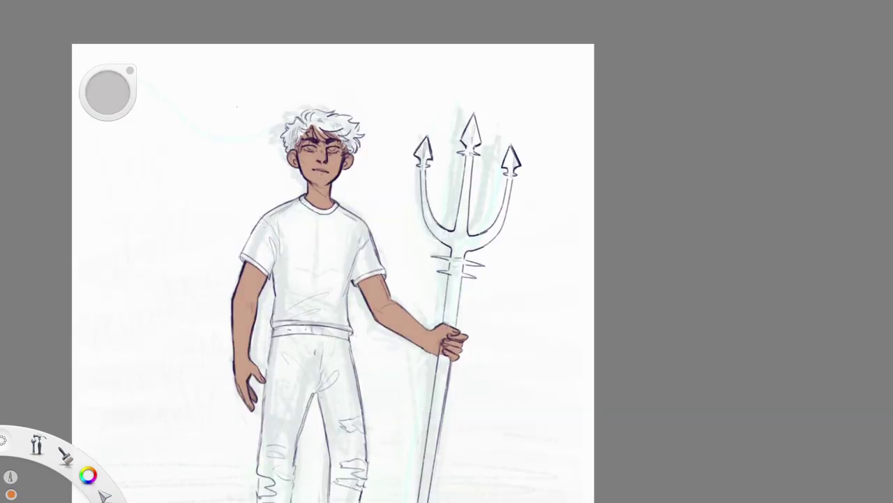
scroll(681, 177, "up", 3)
mouse_move(133, 323)
left_mouse_down()
mouse_move(322, 206)
mouse_move(411, 227)
mouse_move(452, 360)
mouse_move(368, 427)
mouse_move(346, 489)
mouse_move(202, 453)
mouse_move(126, 320)
left_mouse_up()
left_click_drag(284, 176, 282, 174)
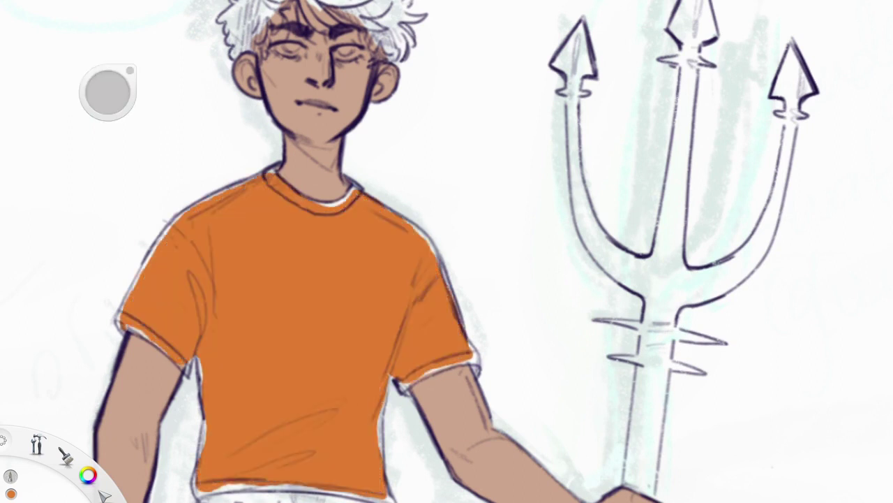
scroll(412, 119, "down", 2)
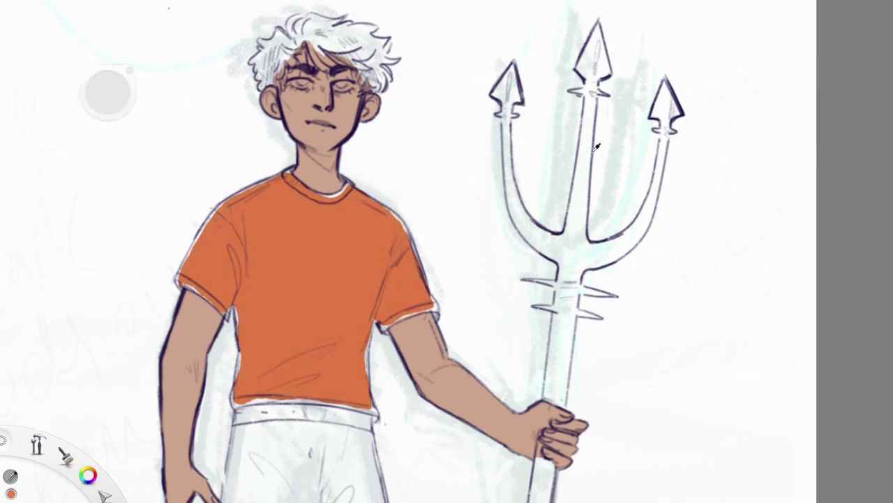
- Extend the orange fill to the sleeve, shoulder and side outlines on the trident side of the T-shirt
scroll(427, 317, "up", 5)
scroll(341, 251, "down", 3)
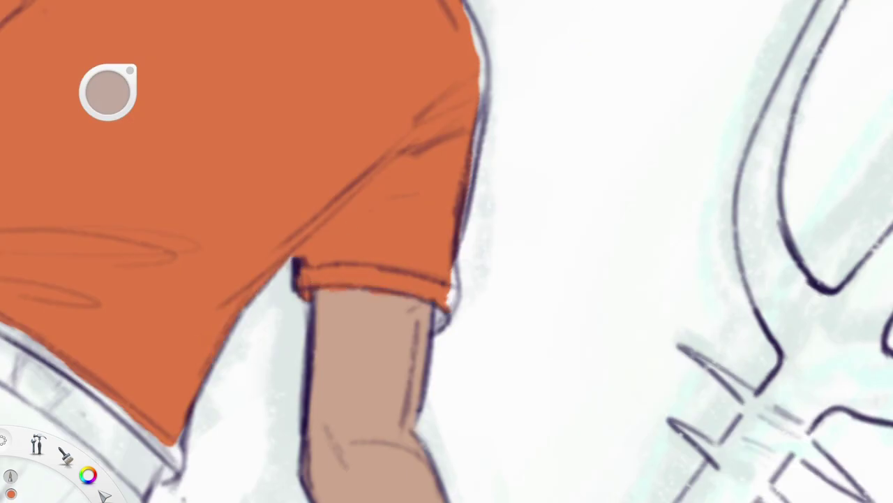
scroll(341, 251, "down", 3)
scroll(295, 162, "up", 4)
left_click_drag(265, 162, 256, 211)
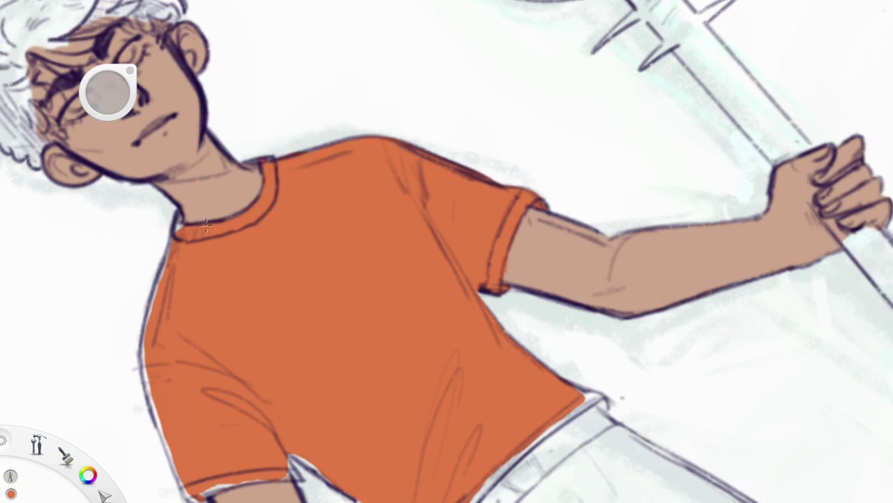
- Fill the remaining white gaps along the T-shirt's other shoulder, its sleeve cuff and the bottom hem with orange
mouse_move(160, 314)
left_mouse_down()
mouse_move(150, 340)
mouse_move(188, 488)
left_mouse_up()
scroll(230, 347, "up", 2)
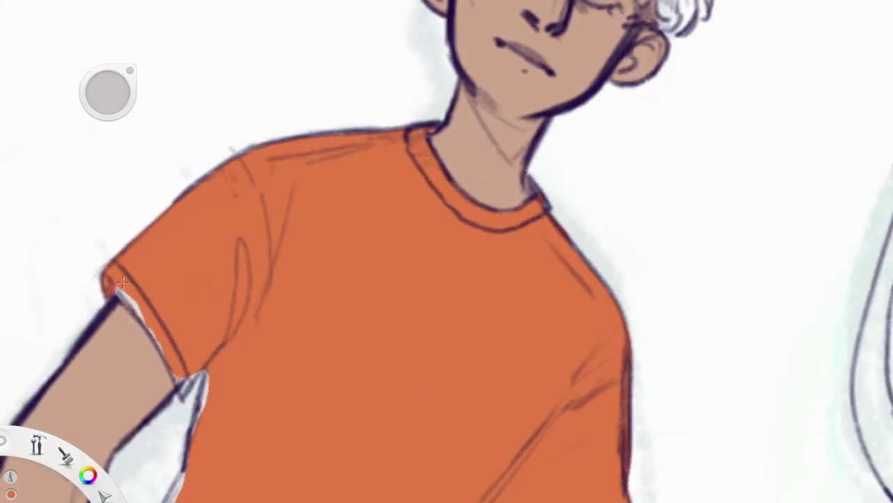
scroll(231, 347, "down", 3)
mouse_move(209, 391)
left_mouse_down()
mouse_move(164, 487)
mouse_move(151, 274)
left_mouse_up()
left_click_drag(171, 332, 192, 496)
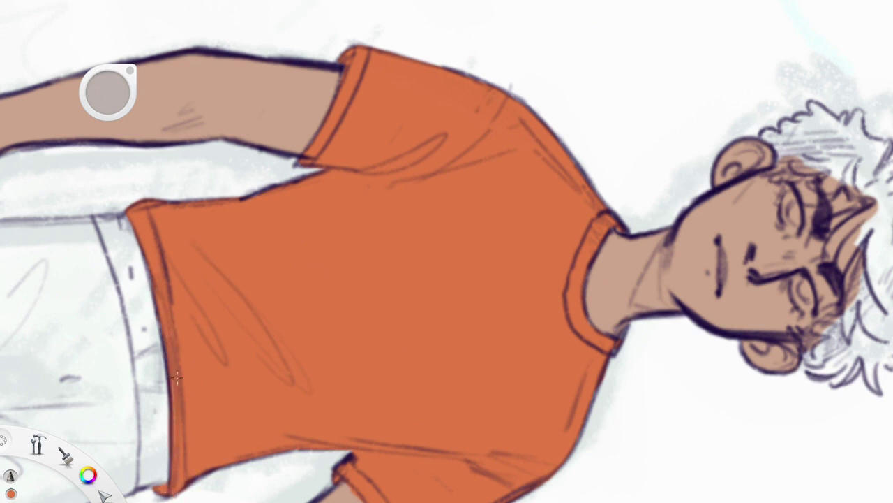
- Block in the trousers with flat dark teal from the waistband to the ankles, flipping the canvas to check them
scroll(173, 478, "down", 3)
key("Home")
mouse_move(332, 285)
left_mouse_down()
mouse_move(391, 419)
mouse_move(363, 328)
left_mouse_up()
key("x")
mouse_move(367, 482)
left_mouse_down()
mouse_move(405, 314)
mouse_move(317, 475)
left_mouse_up()
scroll(418, 419, "up", 1)
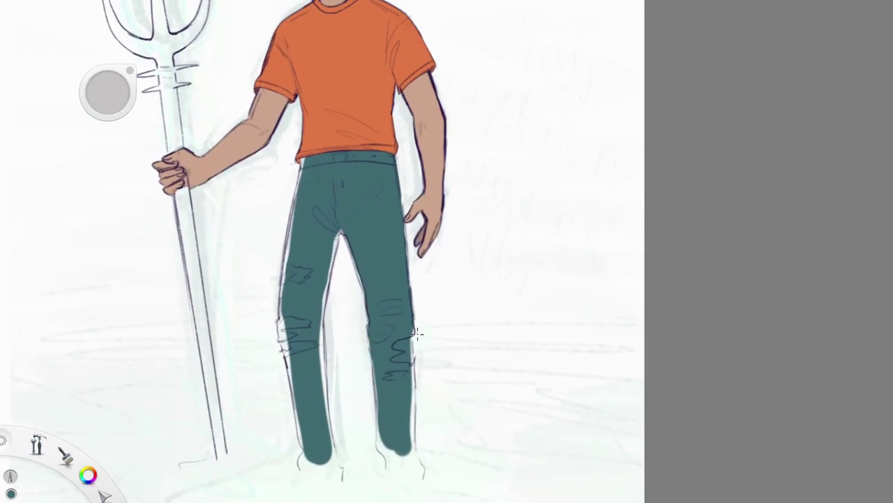
- Extend the teal fill to the outlines of the hips and thighs, flipping the canvas between strokes
key("x")
scroll(256, 197, "up", 1)
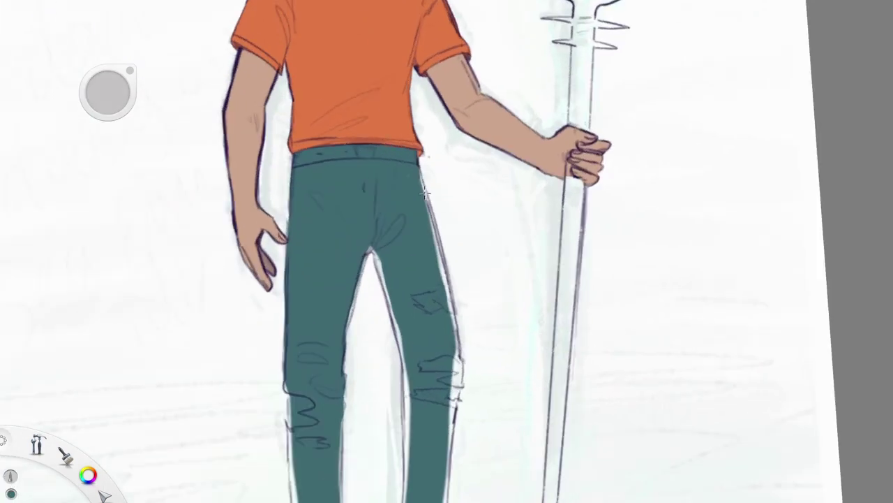
key("x")
left_click_drag(363, 182, 371, 453)
mouse_move(419, 247)
left_mouse_down()
mouse_move(413, 461)
mouse_move(421, 491)
left_mouse_up()
scroll(418, 349, "down", 1)
- Extend the teal fill along the inner and outer edges of both lower trouser legs
left_click_drag(311, 358, 320, 433)
left_click_drag(350, 284, 365, 452)
left_click_drag(418, 321, 428, 440)
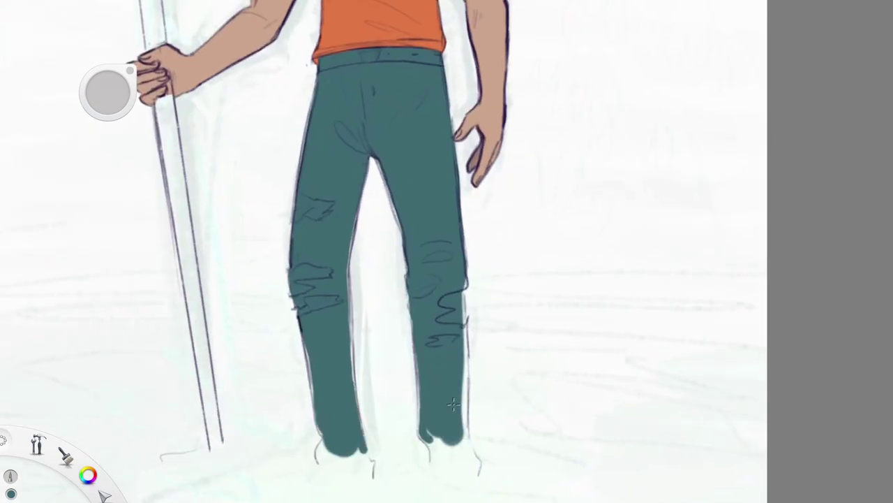
left_click_drag(462, 342, 466, 455)
left_click_drag(429, 440, 461, 455)
- Clean up the teal edges around both knees so they follow the line art
mouse_move(384, 203)
left_mouse_down()
mouse_move(232, 256)
mouse_move(160, 419)
mouse_move(98, 401)
left_mouse_up()
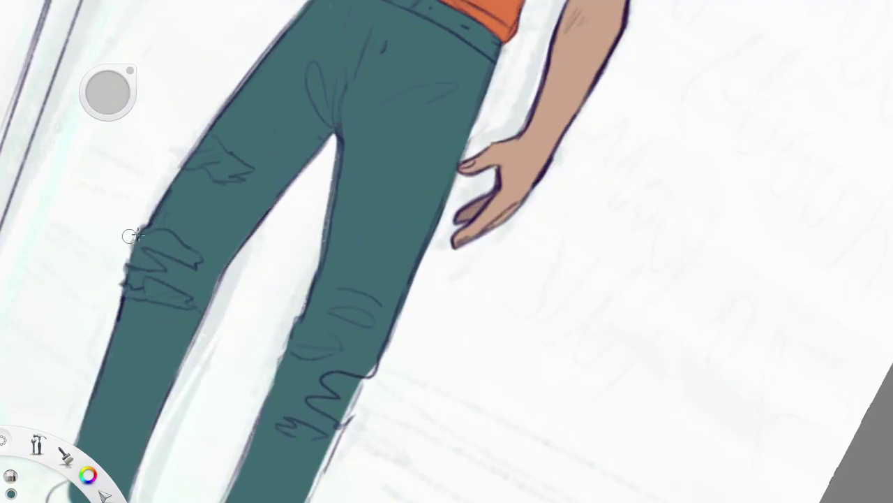
mouse_move(199, 170)
left_mouse_down()
mouse_move(293, 363)
mouse_move(279, 419)
left_mouse_up()
left_click_drag(376, 321, 354, 375)
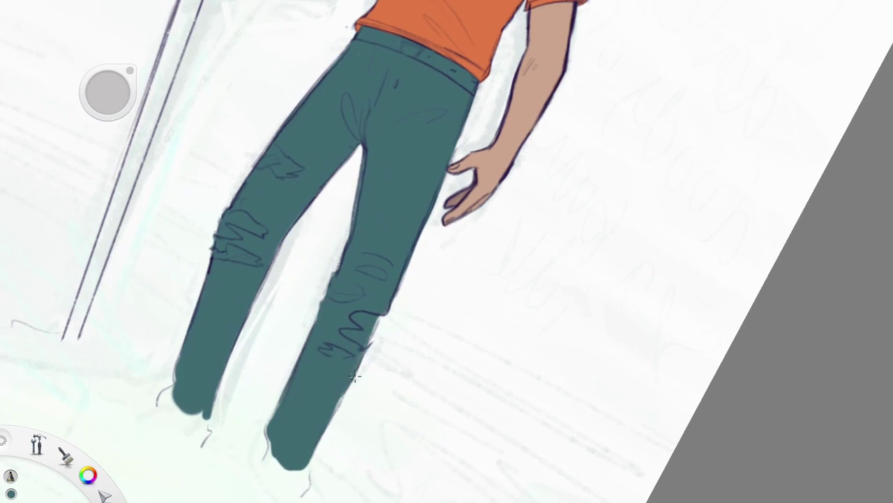
- Extend both trouser legs down to the sketched ankle hems and rework their bottom edges
left_click_drag(286, 430, 295, 475)
left_click_drag(175, 391, 199, 419)
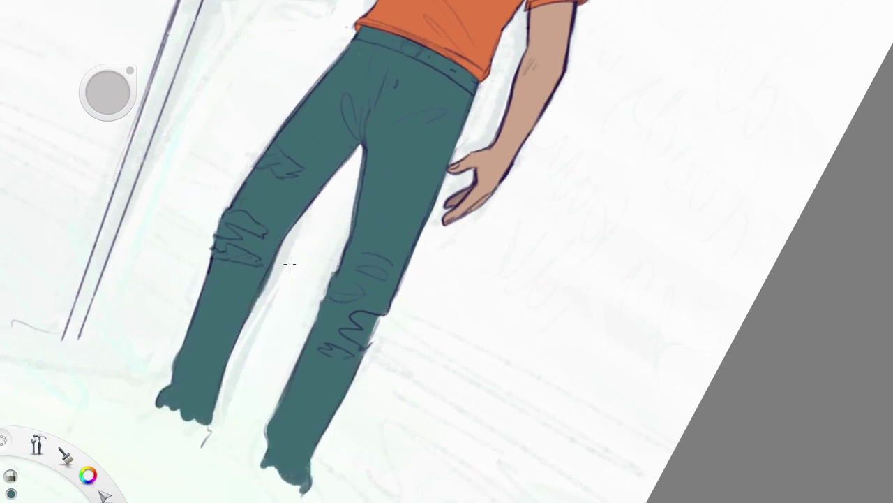
left_click_drag(161, 394, 210, 446)
left_click_drag(261, 443, 307, 488)
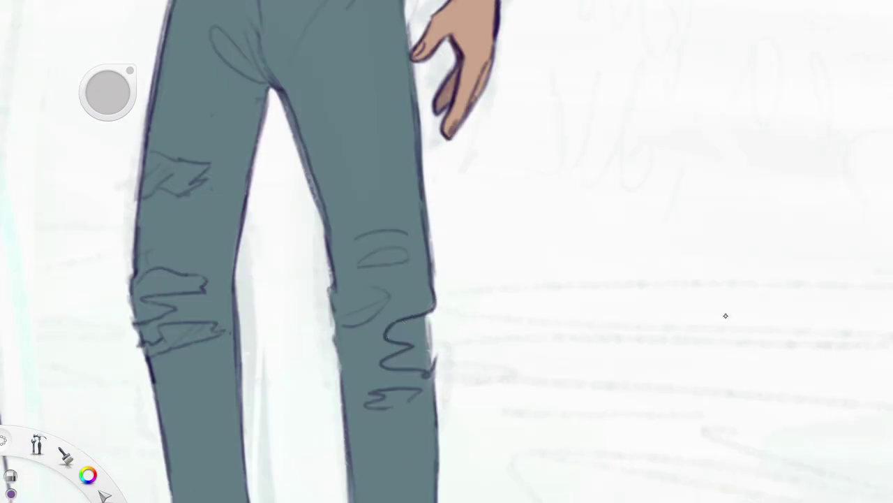
- Erase the teal inside the three sketched rips around the knee of the leg beside the hanging hand
mouse_move(427, 318)
left_mouse_down()
mouse_move(392, 340)
mouse_move(421, 354)
left_mouse_up()
mouse_move(416, 389)
left_mouse_down()
mouse_move(370, 406)
mouse_move(415, 391)
mouse_move(386, 404)
left_mouse_up()
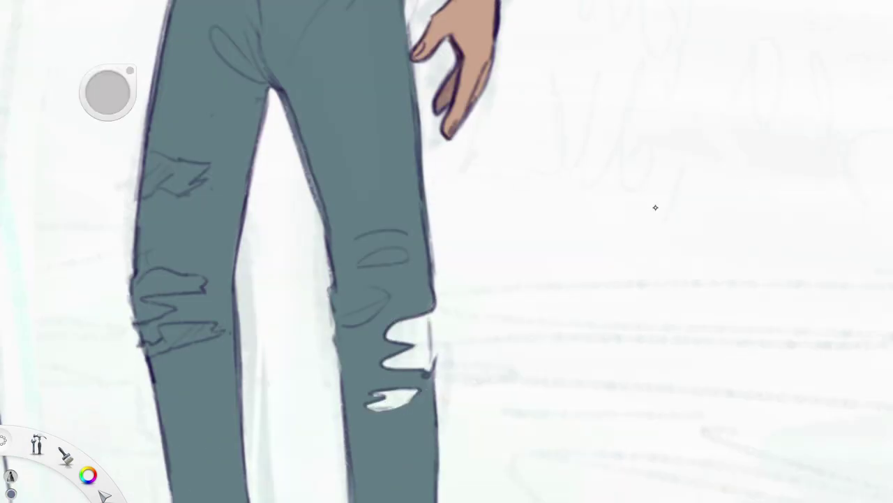
left_click_drag(363, 264, 404, 257)
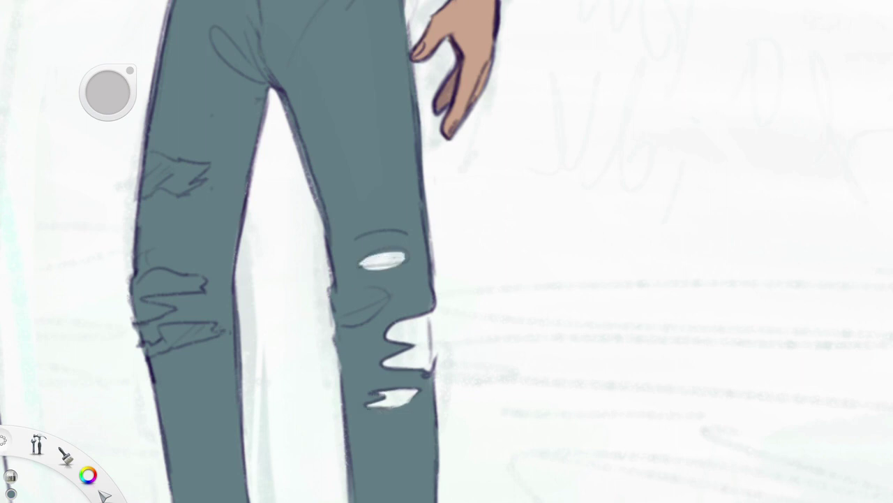
- Erase the teal inside the sketched thigh and knee rips on the trident-side trouser leg
left_click_drag(167, 180, 176, 188)
left_click_drag(146, 159, 198, 173)
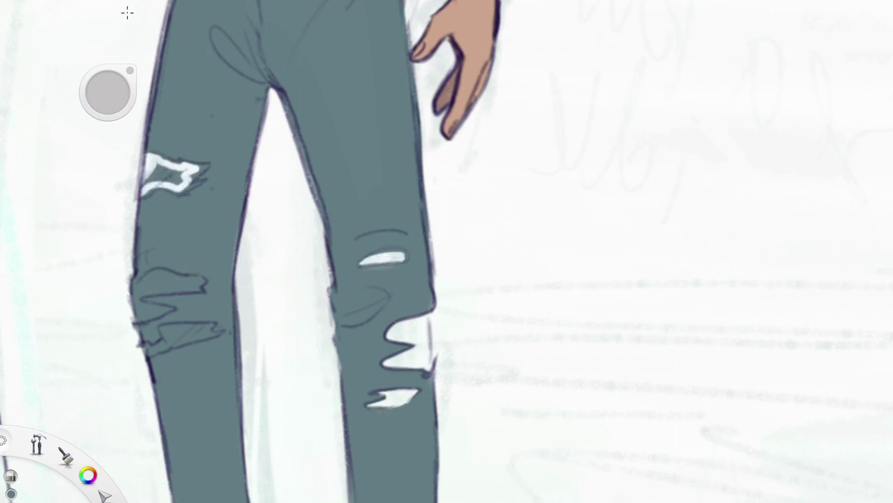
left_click_drag(143, 183, 185, 165)
left_click_drag(136, 281, 202, 284)
left_click_drag(134, 297, 181, 317)
mouse_move(175, 335)
left_mouse_down()
mouse_move(149, 351)
mouse_move(199, 332)
left_mouse_up()
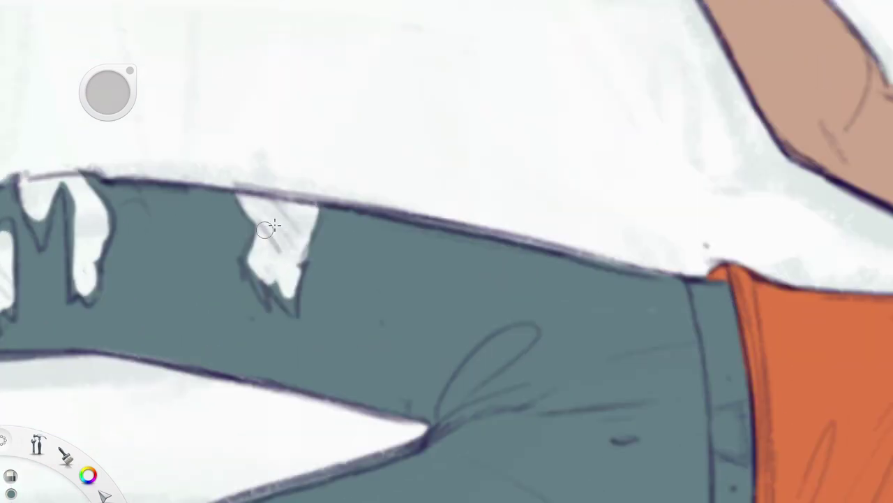
- Clean up the erased rips on the trident-side leg so they reach their jagged outlines
mouse_move(181, 210)
left_mouse_down()
mouse_move(151, 212)
mouse_move(122, 321)
left_mouse_up()
left_click_drag(112, 231, 144, 325)
mouse_move(104, 265)
left_mouse_down()
mouse_move(164, 262)
mouse_move(209, 311)
left_mouse_up()
scroll(446, 251, "down", 2)
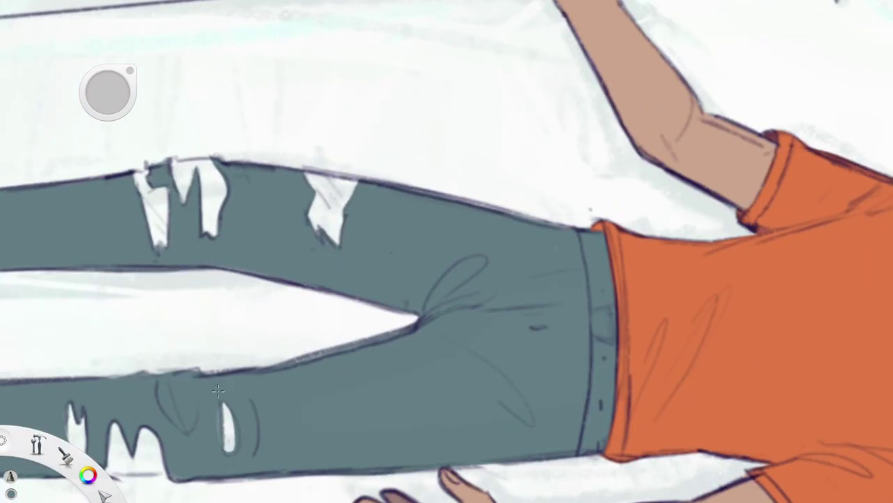
- Fill all the trouser rips on both legs with the brown skin tone
left_click_drag(140, 175, 183, 234)
left_click_drag(174, 164, 223, 223)
left_click_drag(311, 178, 349, 234)
left_click_drag(227, 405, 234, 419)
left_click_drag(112, 426, 164, 471)
left_click_drag(70, 405, 83, 450)
scroll(447, 251, "down", 2)
left_click_drag(178, 408, 226, 422)
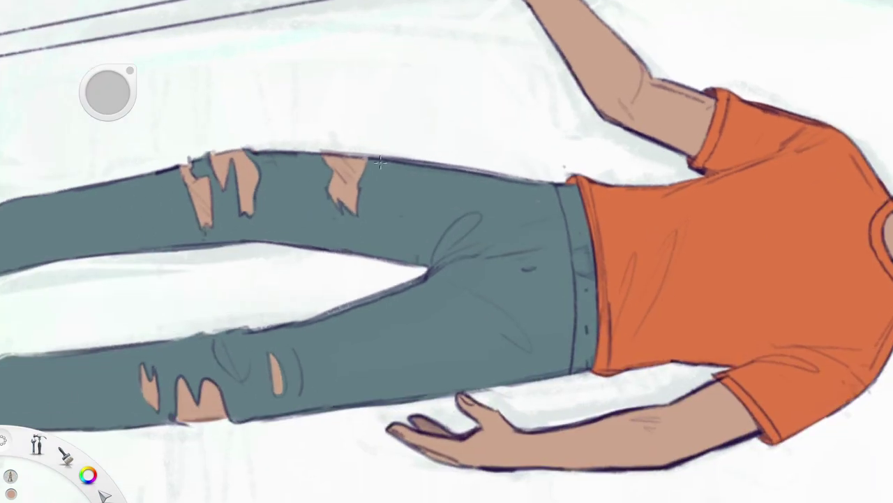
- Block in the curly hair with flat dark grey
scroll(380, 162, "down", 3)
scroll(380, 162, "up", 3)
scroll(446, 252, "down", 3)
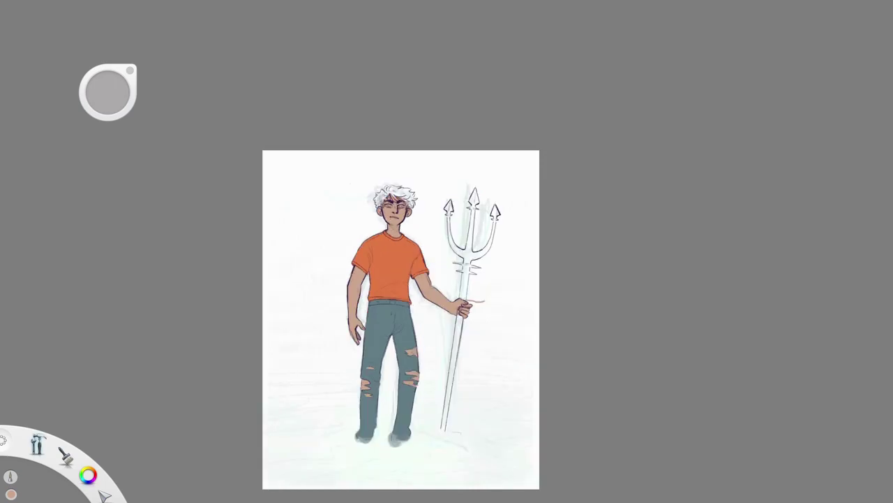
scroll(447, 251, "up", 5)
mouse_move(280, 204)
left_mouse_down()
mouse_move(206, 216)
mouse_move(265, 258)
mouse_move(429, 294)
mouse_move(395, 183)
mouse_move(280, 204)
left_mouse_up()
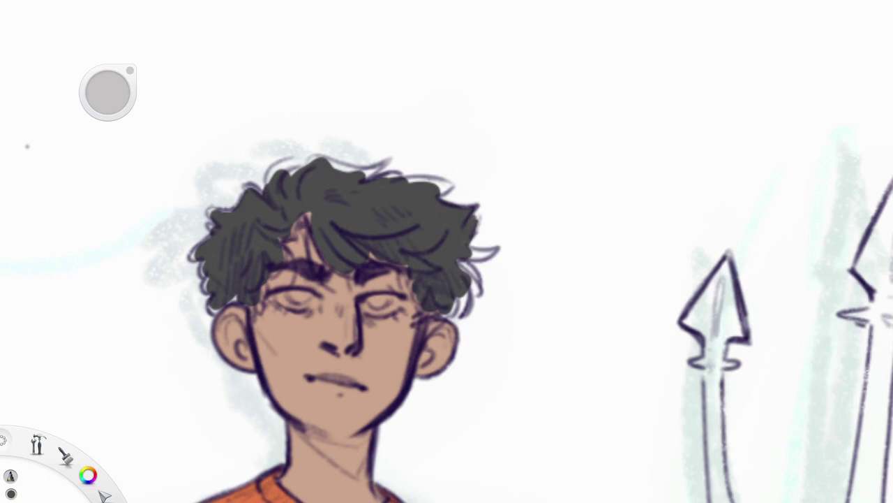
- Extend the dark grey fill into the outer curls, the top of the hair and the fringe strands
left_click_drag(474, 245, 480, 213)
mouse_move(479, 249)
left_mouse_down()
mouse_move(462, 290)
mouse_move(466, 263)
left_mouse_up()
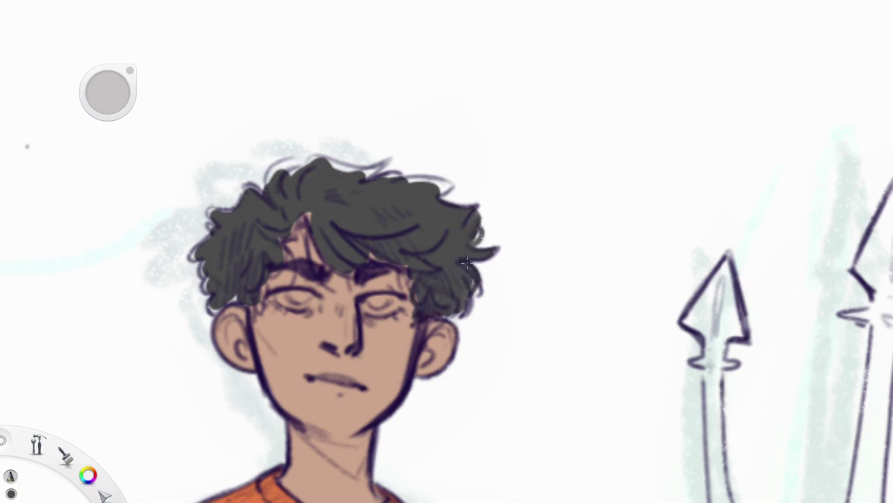
mouse_move(310, 213)
left_mouse_down()
mouse_move(281, 273)
mouse_move(269, 274)
left_mouse_up()
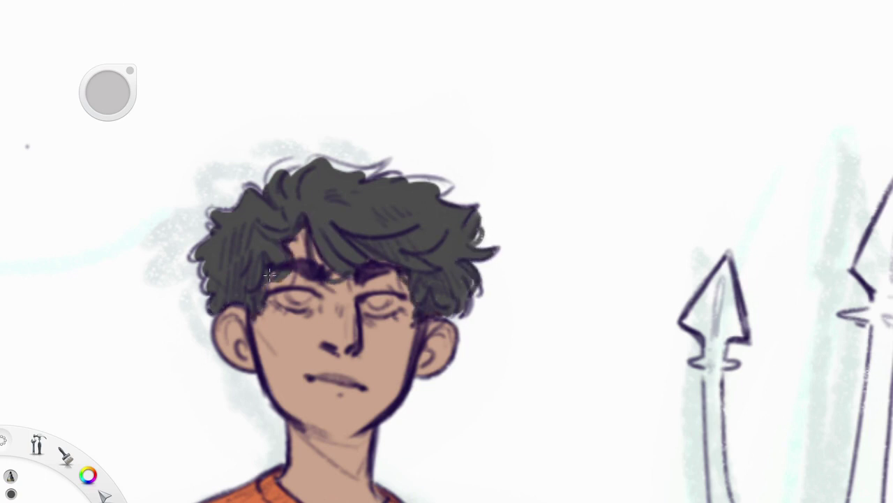
mouse_move(277, 196)
left_mouse_down()
mouse_move(301, 168)
mouse_move(388, 166)
mouse_move(398, 176)
left_mouse_up()
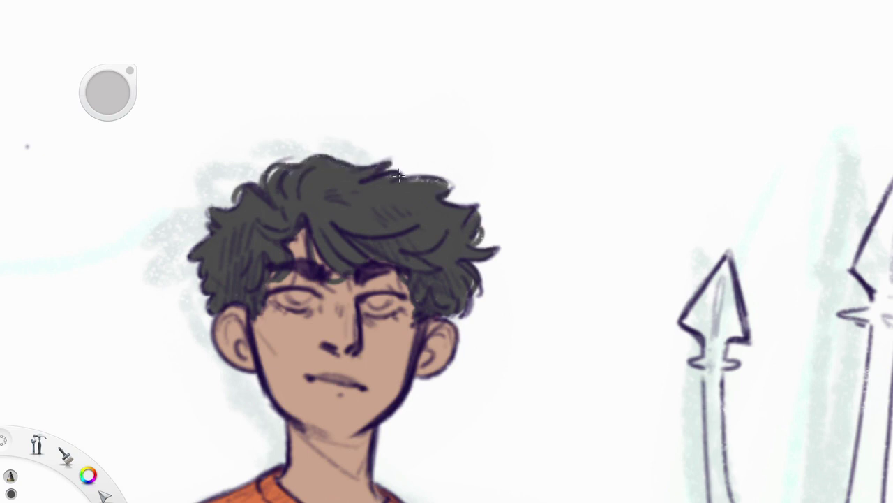
left_click_drag(485, 260, 451, 318)
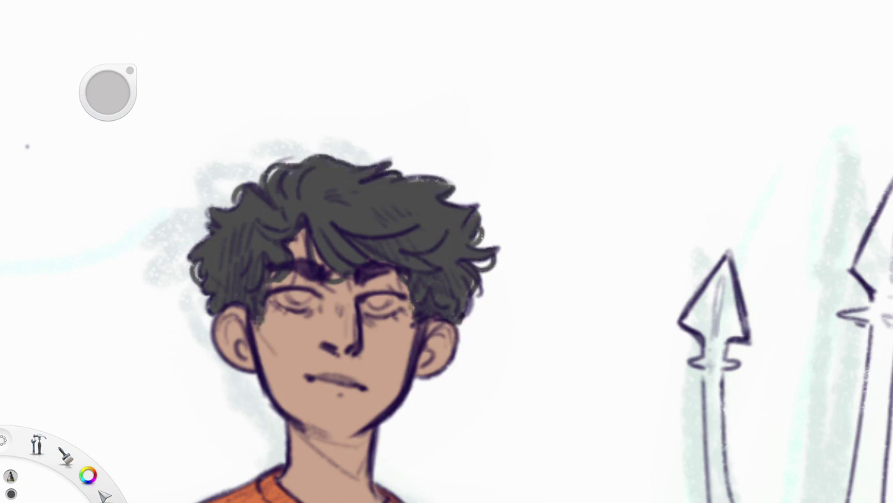
left_click_drag(305, 203, 297, 262)
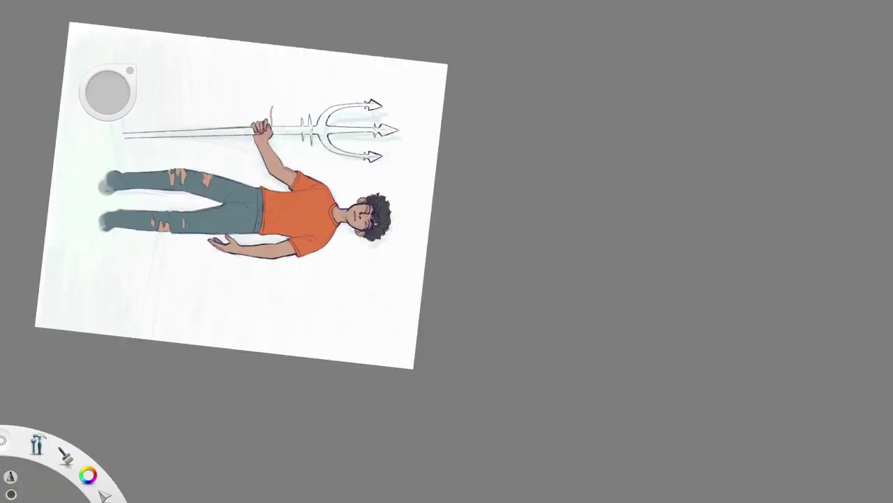
- Shift the hair's flat colour to a dark blue-grey and flip the canvas back to its original orientation
left_click_drag(489, 349, 606, 434)
left_click_drag(447, 279, 391, 307)
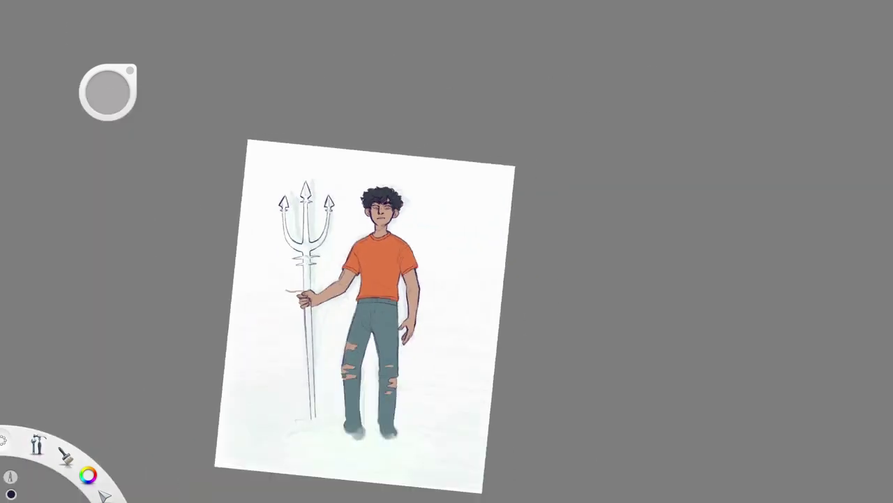
key("x")
scroll(391, 265, "up", 5)
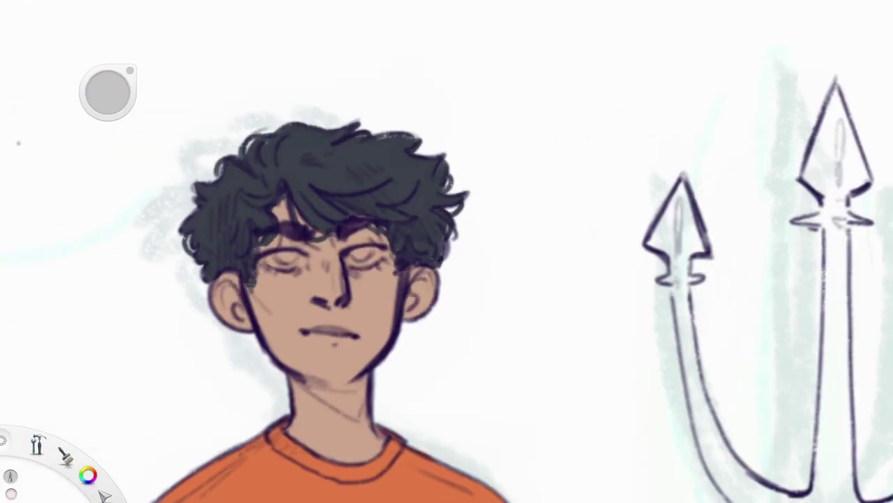
- Paint the whites of both eyes on the face
left_click_drag(273, 260, 302, 260)
scroll(348, 266, "up", 2)
left_click_drag(427, 248, 473, 247)
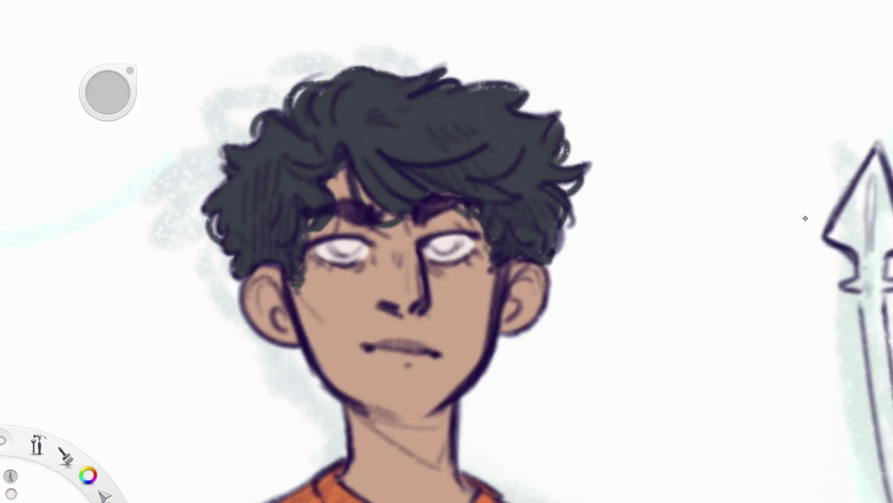
- Clean up the eye whites and fill both irises with flat teal green
left_click_drag(332, 247, 363, 248)
left_click_drag(430, 242, 461, 244)
scroll(447, 251, "down", 3)
scroll(447, 251, "up", 3)
left_click_drag(303, 253, 332, 254)
left_click_drag(395, 256, 431, 258)
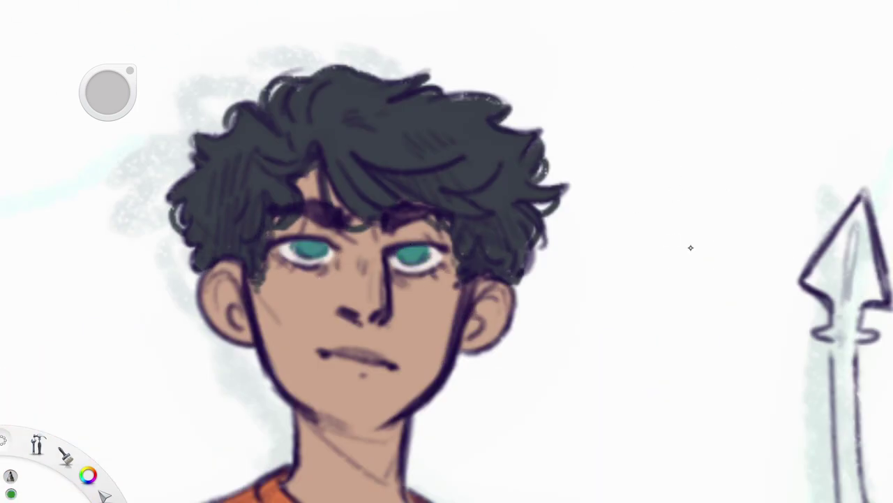
- Shade the irises with darker green at the top, bright green highlights and dark pupils
left_click_drag(279, 244, 293, 255)
mouse_move(427, 247)
left_mouse_down()
mouse_move(444, 261)
mouse_move(426, 269)
left_mouse_up()
scroll(447, 251, "down", 2)
scroll(447, 251, "up", 1)
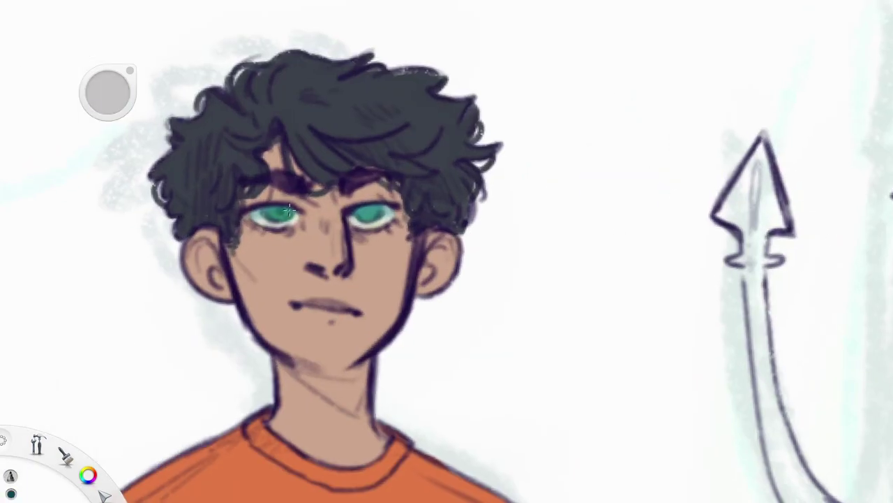
left_click_drag(293, 207, 613, 181)
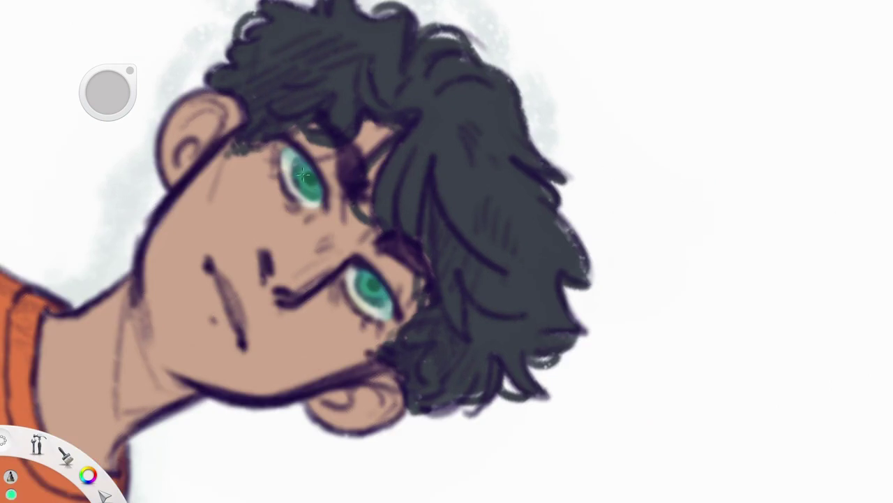
key("Home")
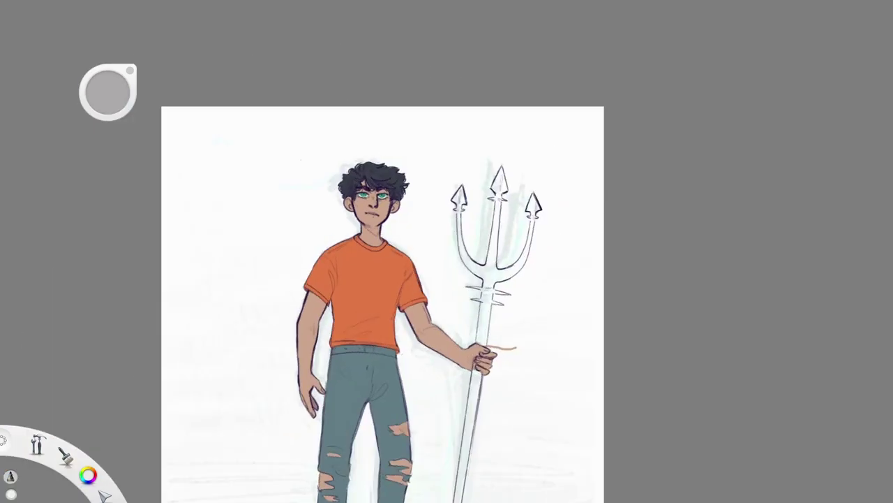
- Dot reddish-brown freckles across both cheeks beneath the eyes
scroll(342, 265, "up", 3)
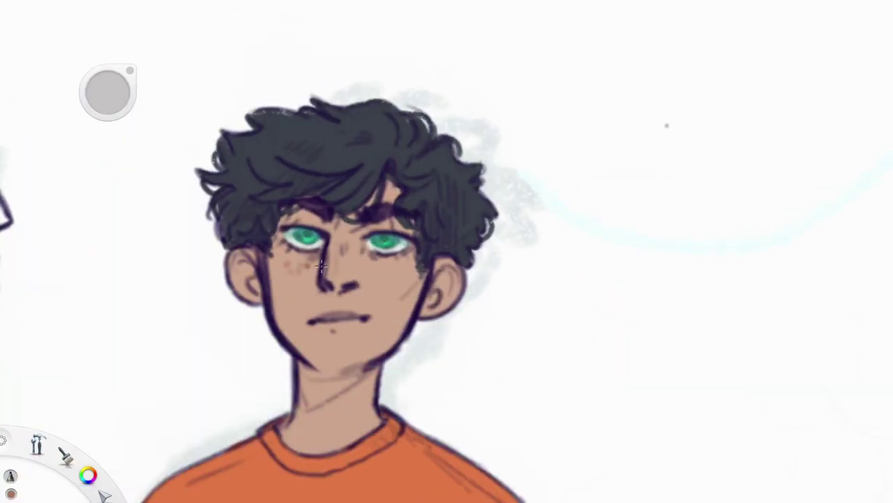
left_click_drag(389, 272, 349, 272)
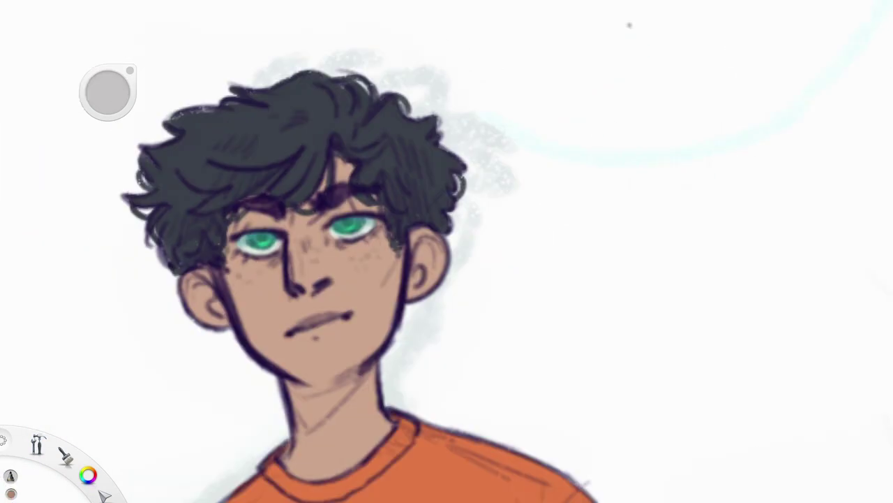
scroll(628, 26, "down", 3)
- Lay muted green along the edges of the trident's long shaft, inside the line art
scroll(850, 348, "up", 4)
left_click_drag(428, 125, 381, 444)
left_click_drag(374, 271, 344, 481)
scroll(335, 357, "up", 5)
left_click_drag(300, 358, 210, 492)
left_click_drag(259, 433, 209, 499)
left_click_drag(335, 314, 237, 461)
mouse_move(391, 227)
left_mouse_down()
mouse_move(342, 316)
mouse_move(391, 209)
mouse_move(418, 175)
mouse_move(412, 489)
left_mouse_up()
left_click_drag(412, 139, 391, 426)
- Colour the trident's collar spikes and the base of its fork in the same muted green
mouse_move(363, 210)
left_mouse_down()
mouse_move(356, 352)
mouse_move(381, 335)
left_mouse_up()
mouse_move(441, 383)
left_mouse_down()
mouse_move(447, 220)
mouse_move(486, 227)
left_mouse_up()
left_click_drag(405, 217, 405, 183)
left_click_drag(350, 183, 423, 187)
left_click_drag(441, 184, 501, 189)
left_click_drag(440, 221, 440, 190)
mouse_move(405, 160)
left_mouse_down()
mouse_move(391, 210)
mouse_move(419, 174)
mouse_move(321, 262)
mouse_move(316, 363)
mouse_move(478, 96)
left_mouse_up()
- Trace the trident's three prongs and spearheads in muted green and fill the whole shape flat
left_click_drag(347, 341, 406, 174)
left_click_drag(365, 340, 494, 235)
left_click_drag(531, 210, 447, 328)
left_click_drag(399, 223, 450, 213)
left_click_drag(415, 270, 517, 290)
mouse_move(377, 245)
left_mouse_down()
mouse_move(424, 248)
mouse_move(208, 283)
mouse_move(279, 340)
mouse_move(396, 325)
left_mouse_up()
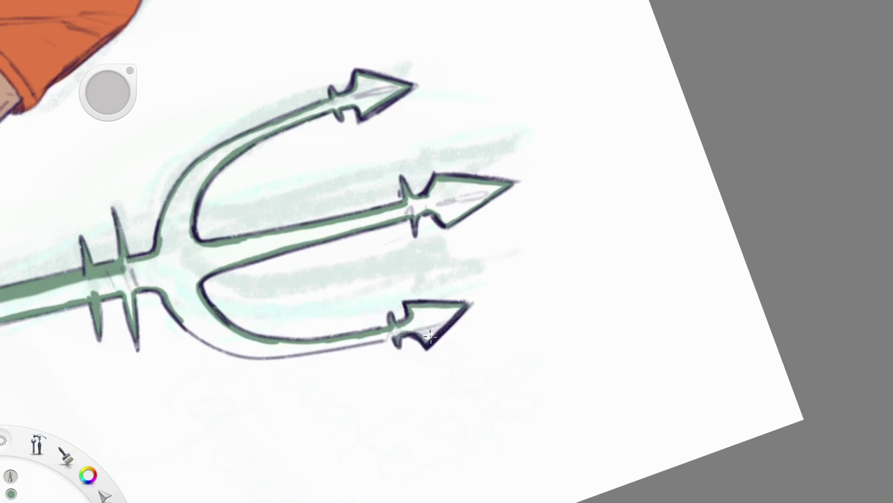
left_click_drag(268, 352, 264, 354)
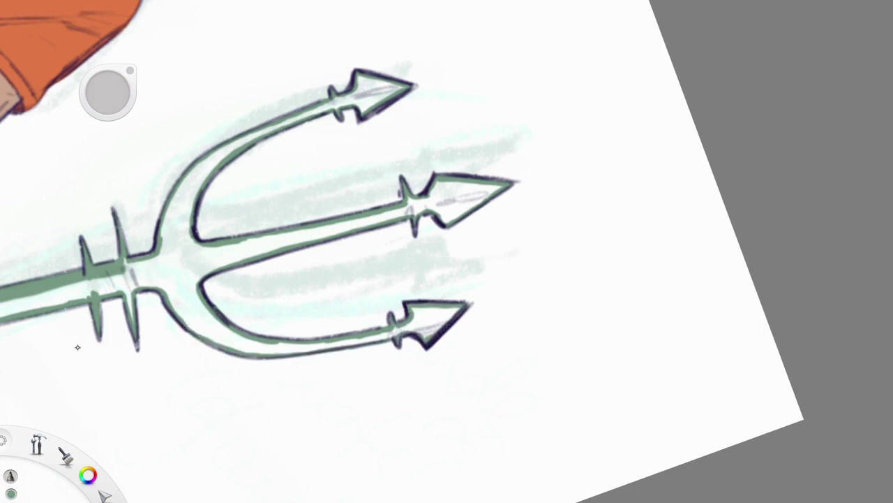
left_click_drag(37, 385, 660, 194)
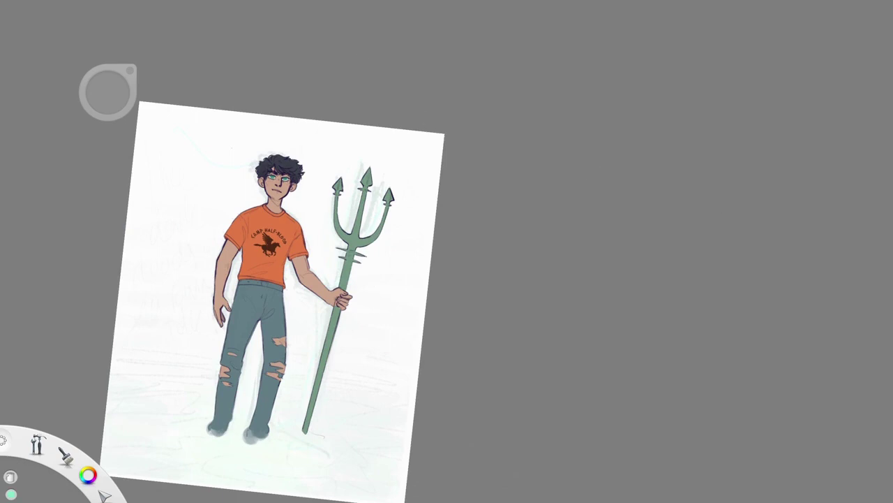
- Brighten the trident to mint green and fill the background with dark grey-green
key("m")
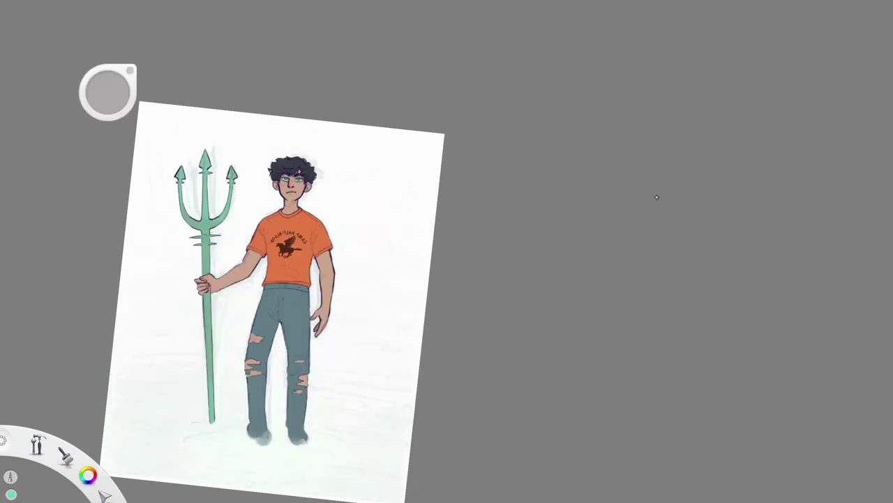
key("Home")
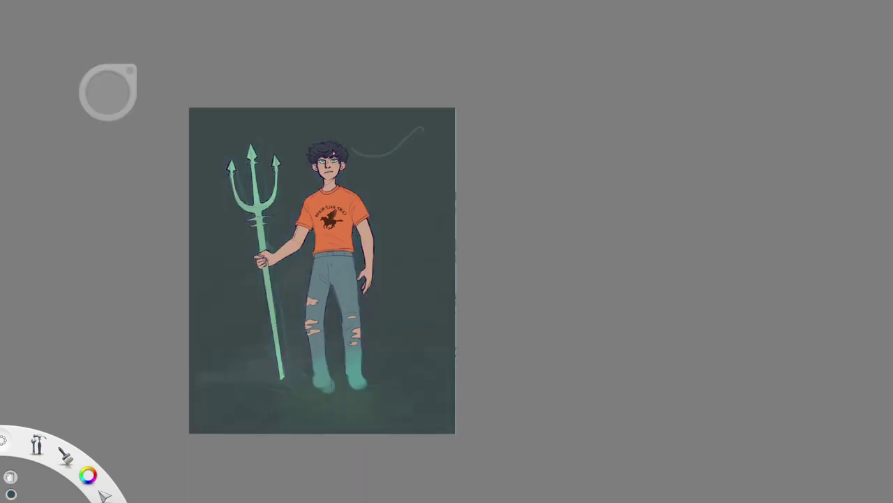
key("m")
- Colour the belt maroon and paint a teal water gradient over the lower half of the background
scroll(399, 272, "up", 2)
key("m")
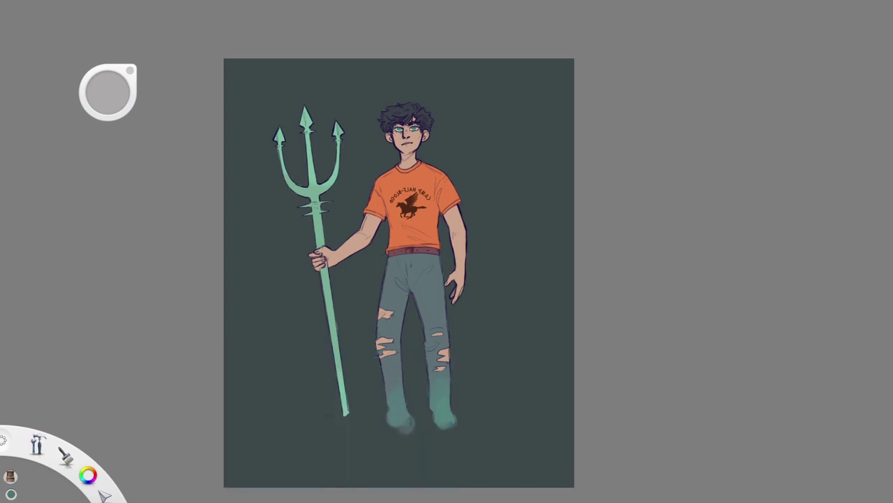
mouse_move(361, 458)
left_mouse_down()
mouse_move(273, 447)
mouse_move(373, 203)
left_mouse_up()
key("m")
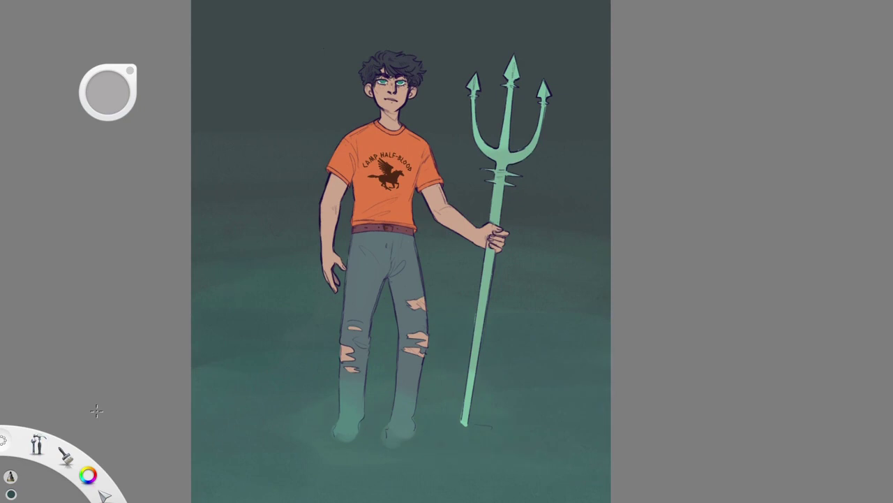
- Crop narrow strips off both sides and the lower edge of the canvas
key("m")
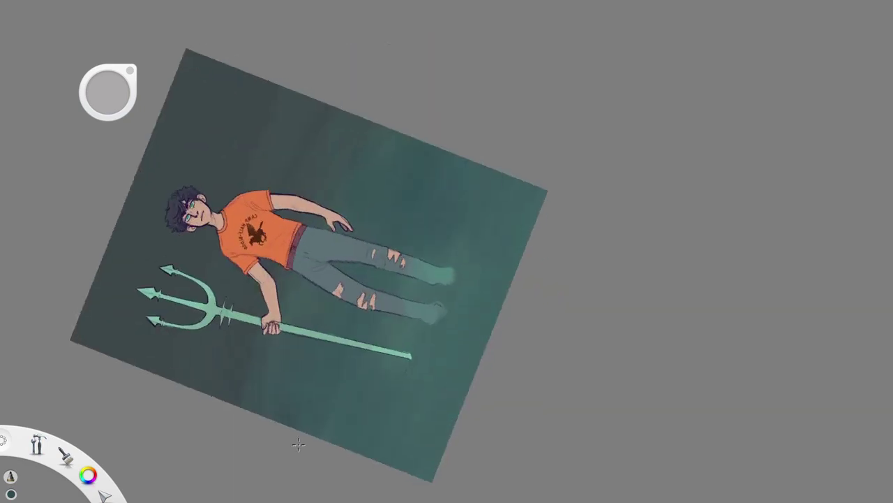
left_click_drag(554, 295, 563, 236)
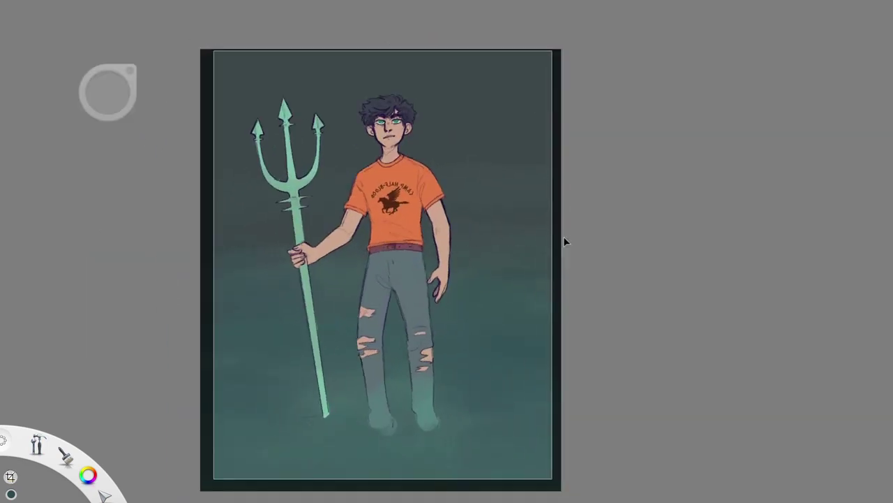
key("Return")
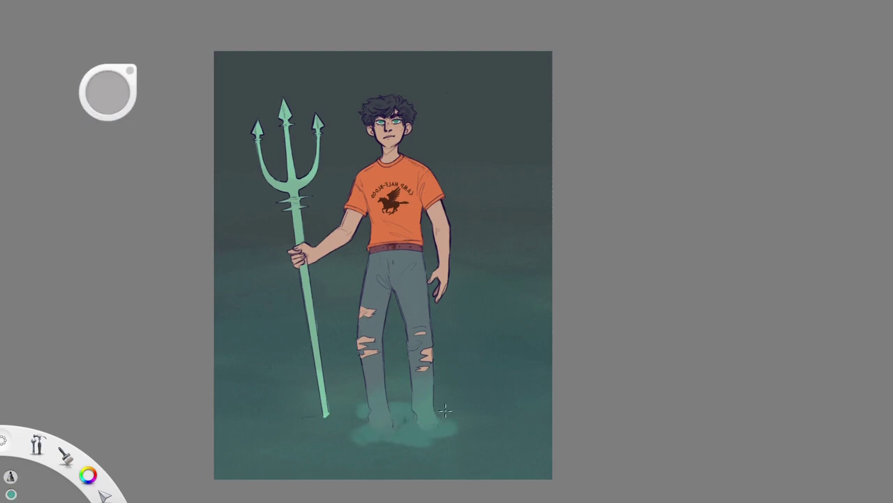
- Paint a soft teal and green glow in the water around the feet, undoing the last two strokes
mouse_move(314, 436)
left_mouse_down()
mouse_move(410, 411)
mouse_move(489, 436)
left_mouse_up()
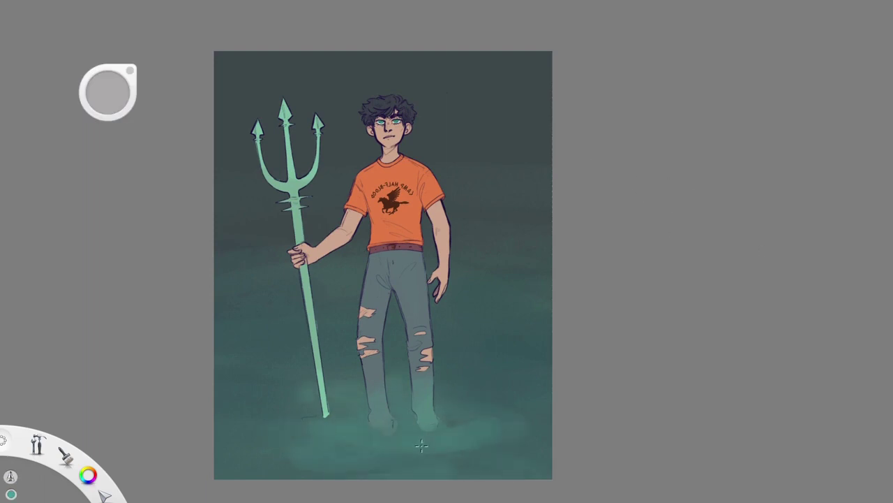
left_click_drag(391, 349, 422, 445)
left_click_drag(482, 398, 441, 437)
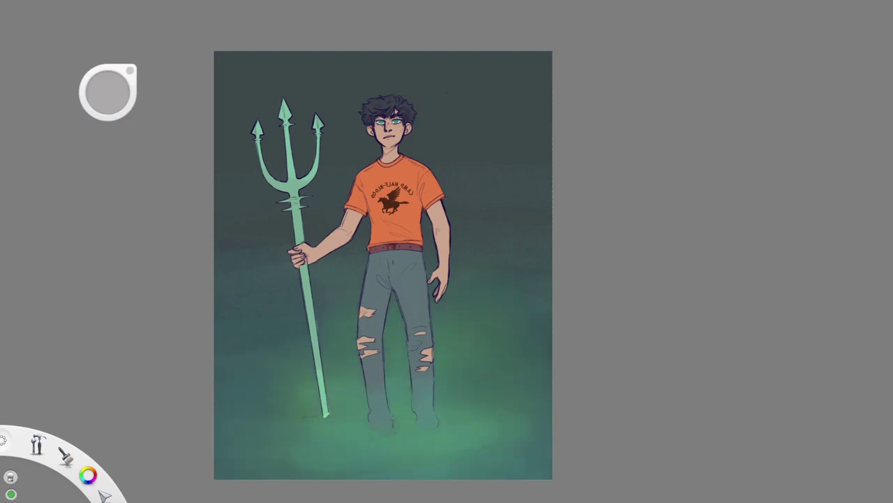
mouse_move(362, 450)
left_mouse_down()
mouse_move(286, 447)
mouse_move(258, 381)
left_mouse_up()
key("ctrl+z")
key("ctrl+z")
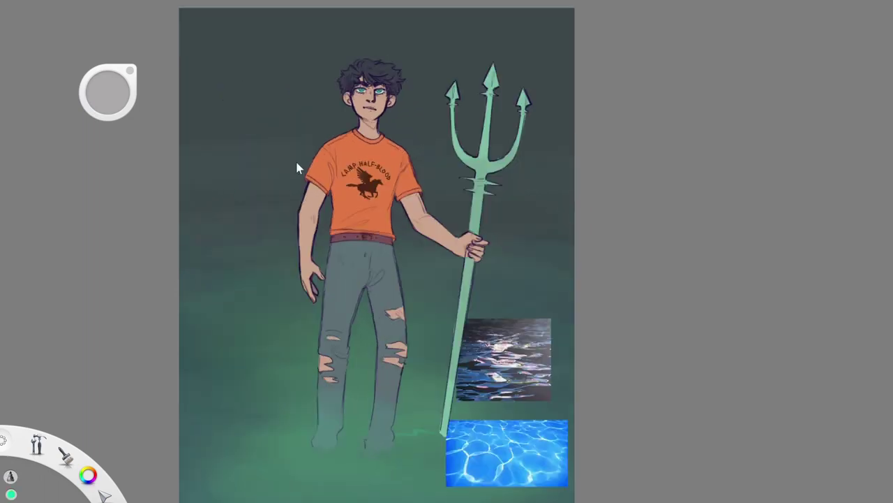
- Place the two water reference photos beside the head and shoulder and sketch bright green ripple outlines around the feet
key("Return")
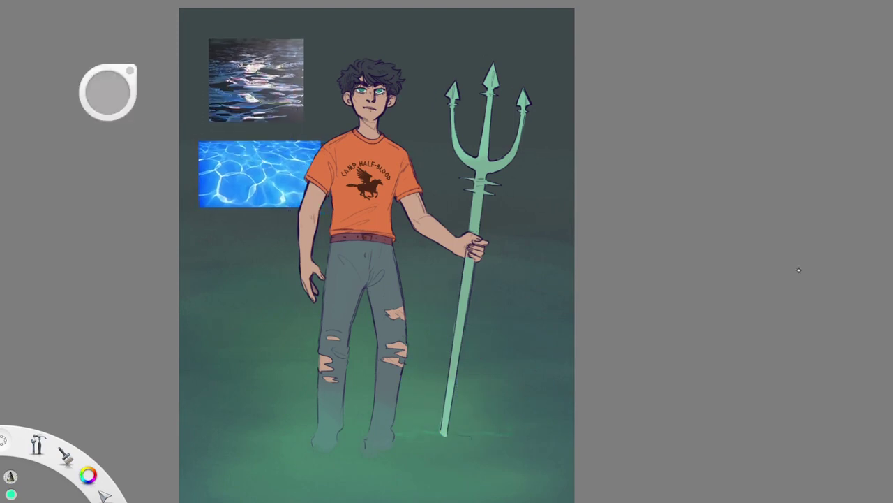
left_click_drag(430, 450, 456, 449)
left_click_drag(299, 462, 284, 486)
left_click_drag(434, 454, 456, 455)
left_click_drag(480, 413, 483, 477)
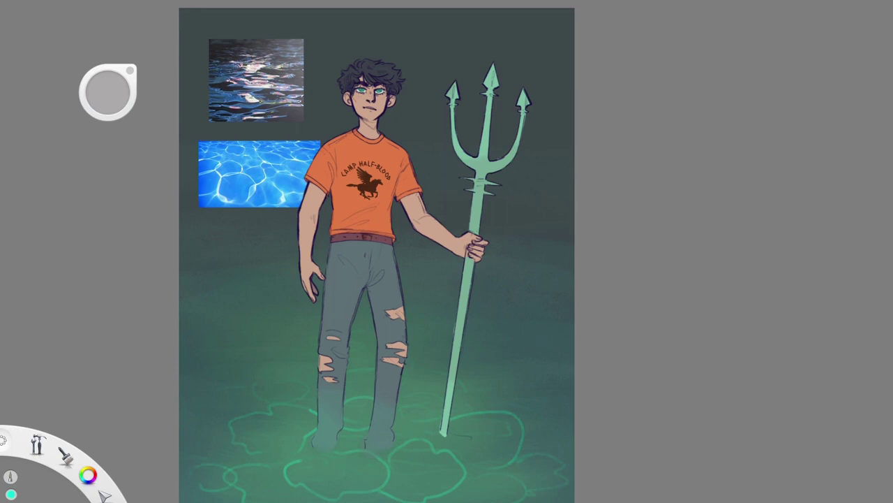
- Add more curved ripple outlines around the feet and the trident's base, undoing the strokes that miss
left_click_drag(395, 450, 458, 447)
left_click_drag(290, 482, 339, 490)
left_click_drag(472, 422, 503, 413)
key("ctrl+z")
key("ctrl+z")
left_click_drag(567, 448, 537, 447)
key("ctrl+z")
left_click_drag(246, 383, 222, 357)
key("ctrl+z")
key("ctrl+y")
- Tint the outer water blue and distort the ripple outlines by pulling their two lower corners outward
left_click(566, 365, "alt")
left_click(187, 371, "alt")
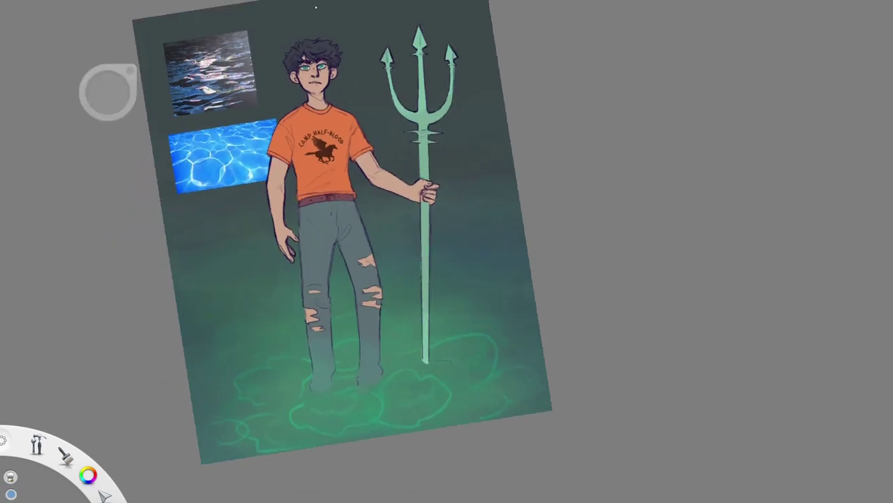
key("ctrl+4")
left_click_drag(546, 416, 579, 417)
left_click_drag(205, 457, 160, 501)
key("Return")
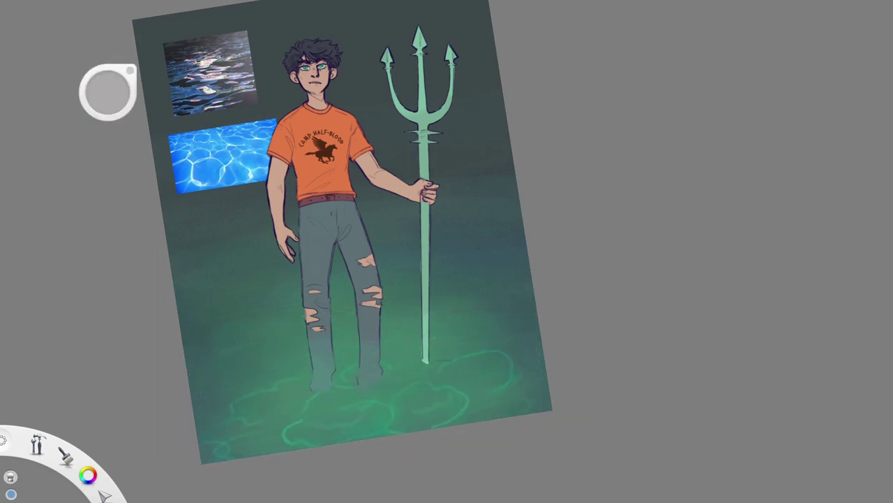
- Paint horizontal dark and light green wave streaks across the water behind the legs and trident
left_click(472, 353, "alt")
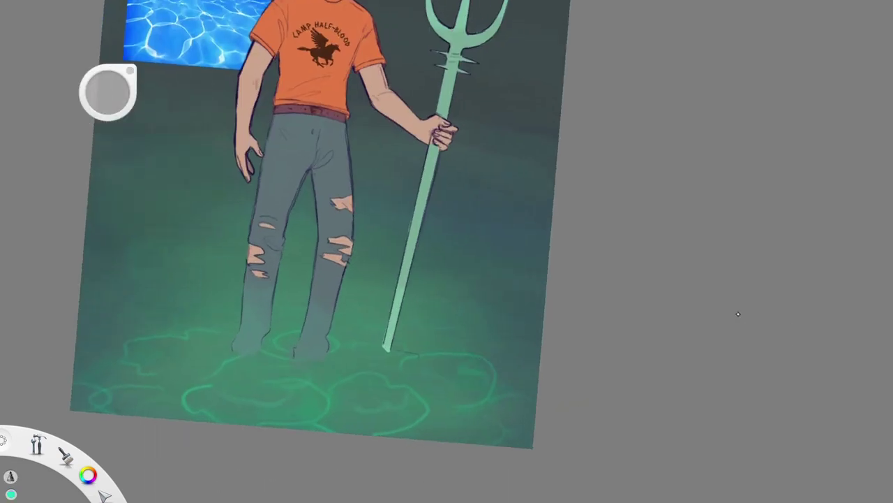
key("Home")
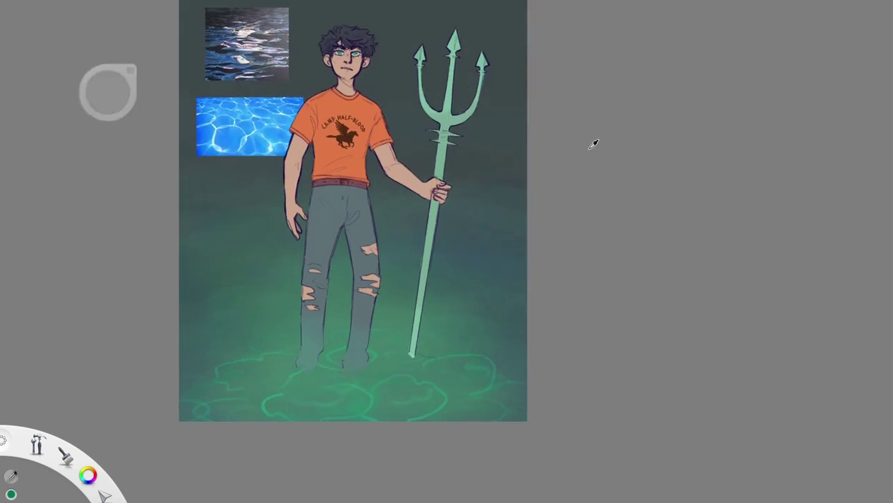
left_click_drag(277, 346, 240, 356)
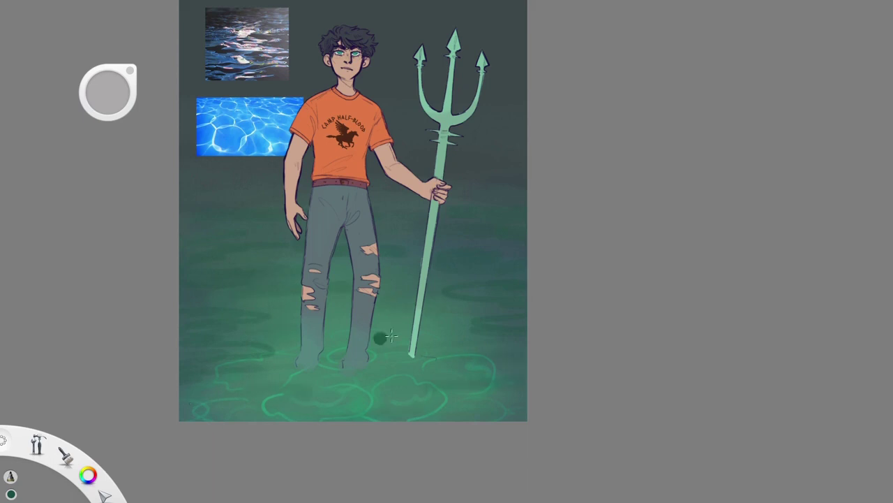
left_click_drag(204, 308, 295, 312)
left_click_drag(479, 284, 526, 283)
left_click_drag(398, 354, 439, 354)
mouse_move(381, 375)
left_mouse_down()
mouse_move(438, 370)
mouse_move(328, 365)
mouse_move(231, 284)
mouse_move(287, 265)
mouse_move(297, 272)
left_mouse_up()
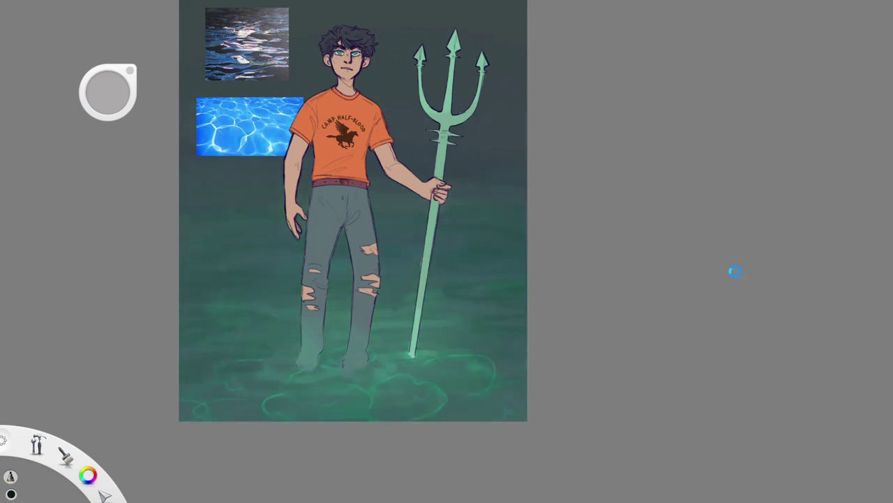
- Build up a bright green glow in the water around the lower legs and feet
left_click_drag(641, 216, 755, 148)
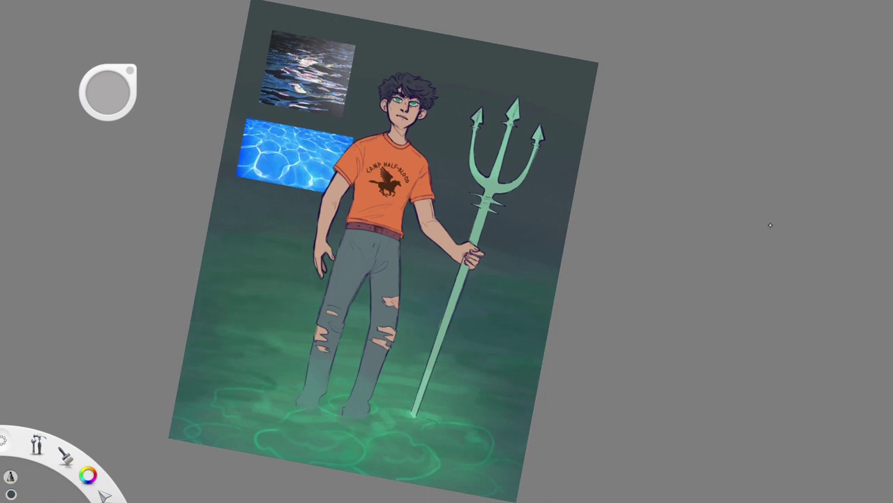
key("Home")
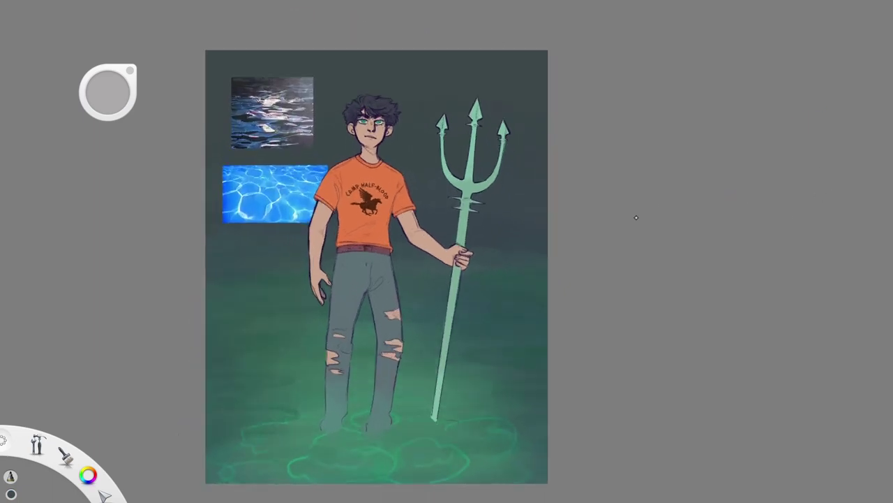
mouse_move(279, 419)
left_mouse_down()
mouse_move(314, 398)
mouse_move(462, 365)
mouse_move(426, 339)
mouse_move(355, 354)
left_mouse_up()
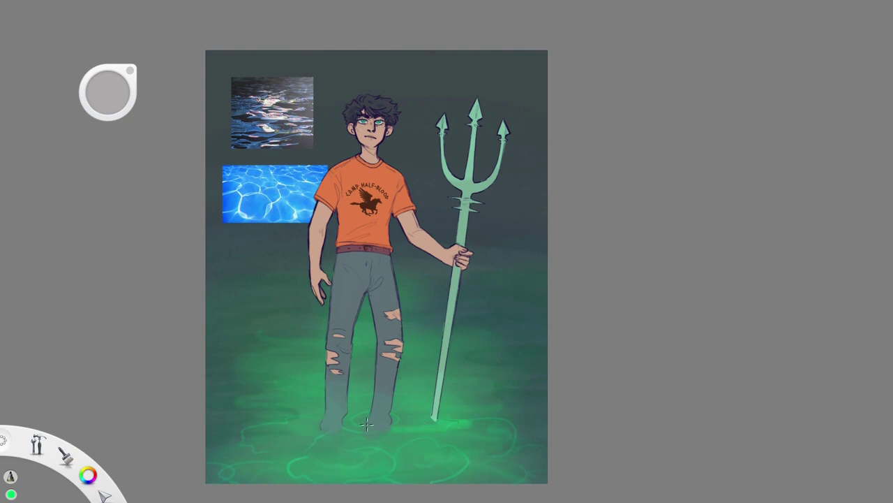
- Blend the bright green glow smoothly into the water and take out the ripple outlines
key("f")
left_click(206, 242)
left_click_drag(202, 253, 221, 253)
key("b")
key("f")
key("b")
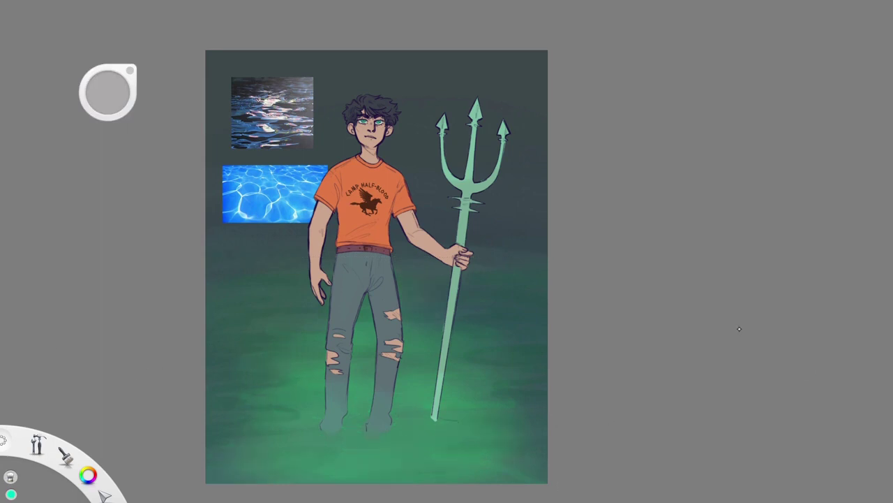
- Undo the last two strokes and rework the water with soft streaks in a sampled dark green
key("ctrl+z")
key("ctrl+z")
left_click(512, 278, "alt")
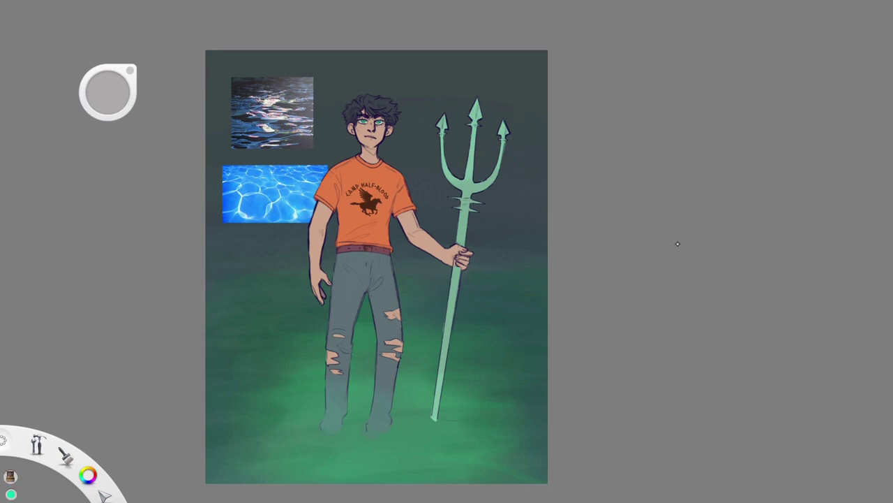
- Paint loose, wavy bright green ripples across the water around the feet and the trident's base
scroll(406, 418, "down", 1)
mouse_move(308, 436)
left_mouse_down()
mouse_move(534, 418)
mouse_move(377, 399)
left_mouse_up()
mouse_move(300, 461)
left_mouse_down()
mouse_move(521, 454)
mouse_move(461, 468)
mouse_move(566, 405)
mouse_move(538, 412)
left_mouse_up()
left_click_drag(513, 440, 458, 427)
mouse_move(377, 419)
left_mouse_down()
mouse_move(263, 441)
mouse_move(256, 428)
mouse_move(552, 430)
mouse_move(349, 427)
left_mouse_up()
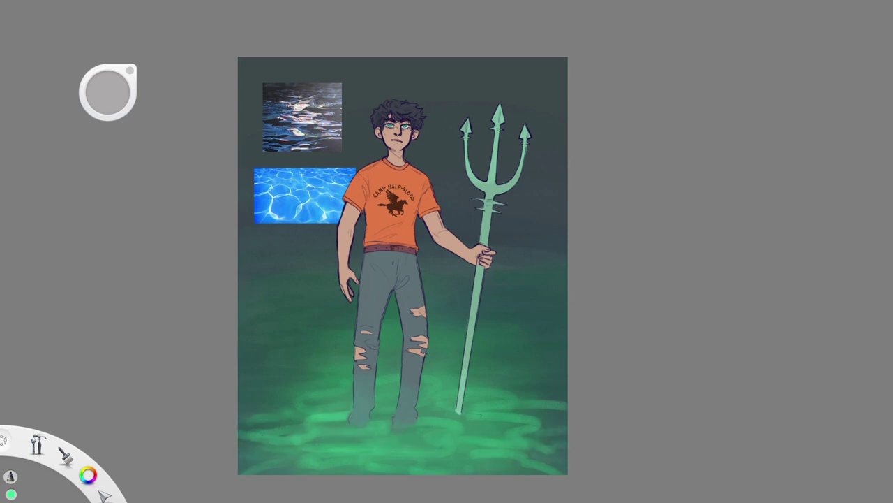
- Brighten the trident's shaft and prongs with glowing green and sample the dark background colour
key("p")
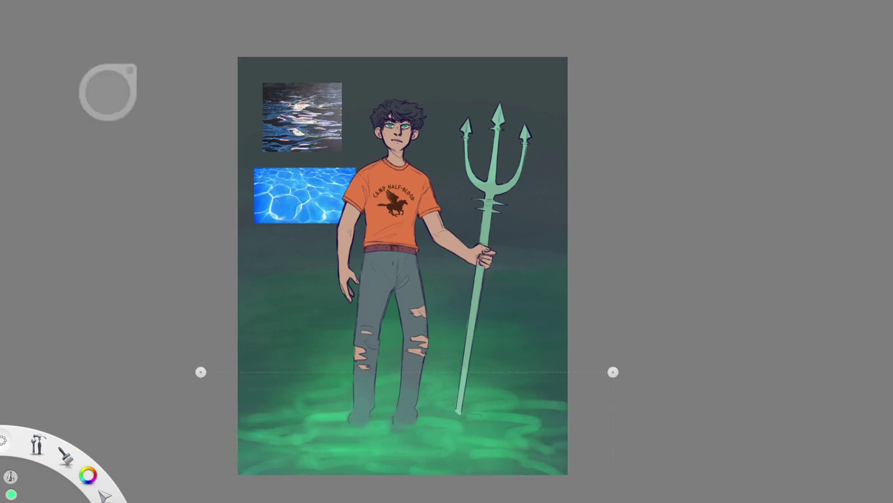
key("p")
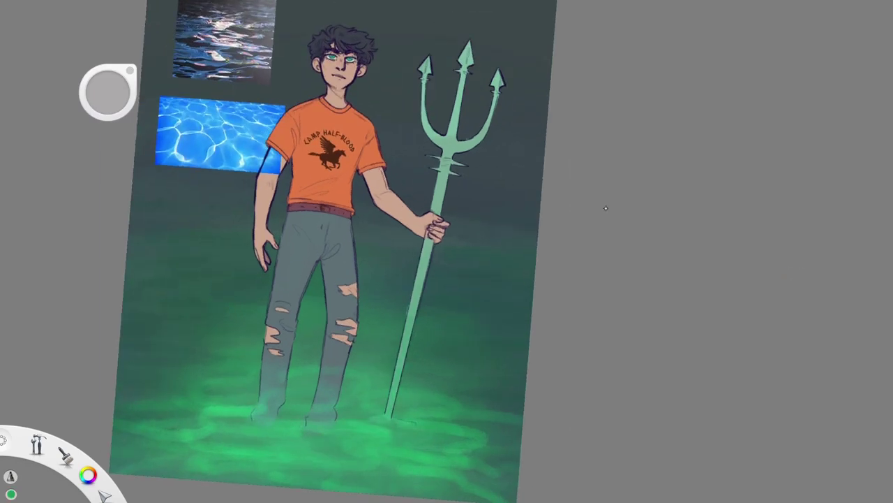
left_click_drag(427, 257, 412, 318)
left_click(411, 196, "alt")
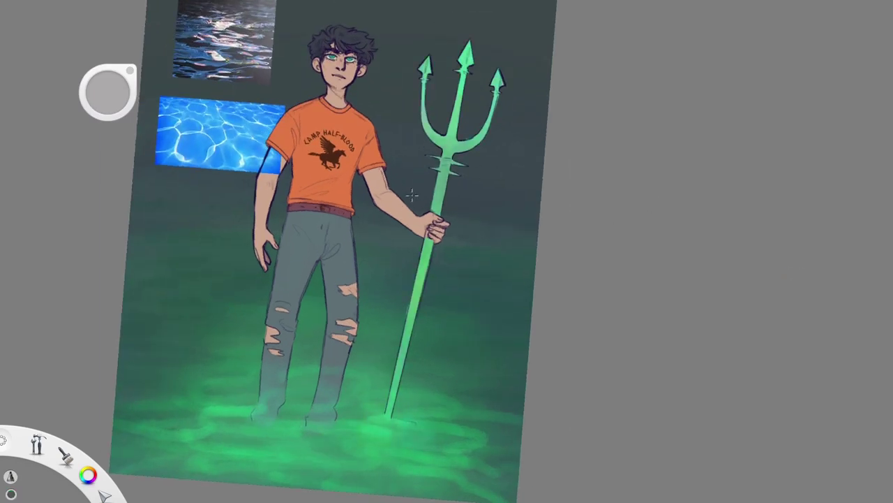
key("Home")
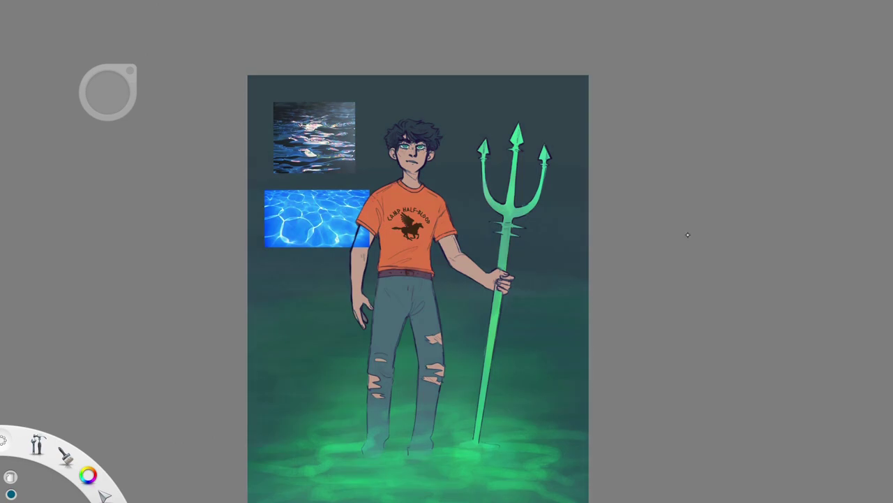
- Tint the whole picture with dark blue and purple, and remove the bright ripples around the feet
scroll(763, 165, "up", 3)
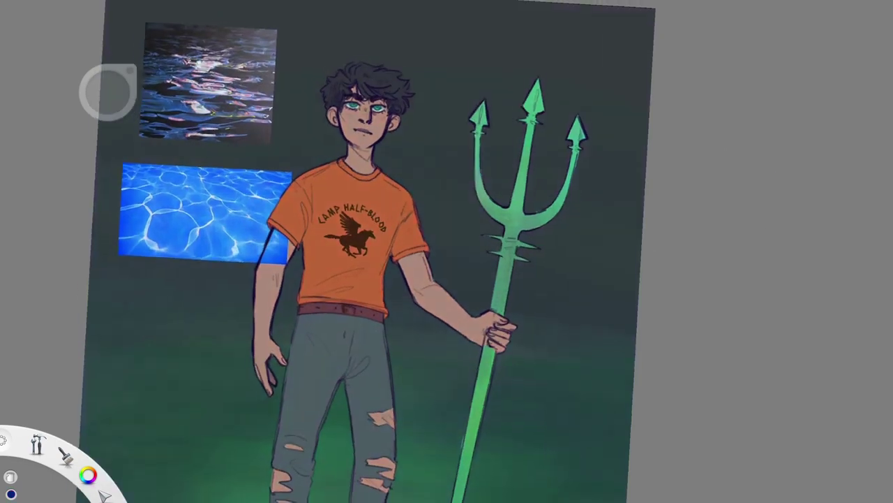
scroll(367, 251, "down", 3)
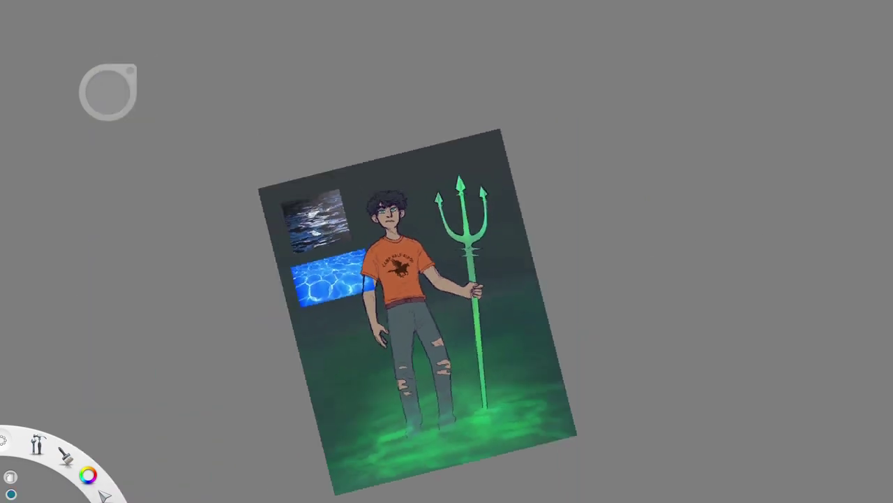
key("Home")
key("ctrl+z")
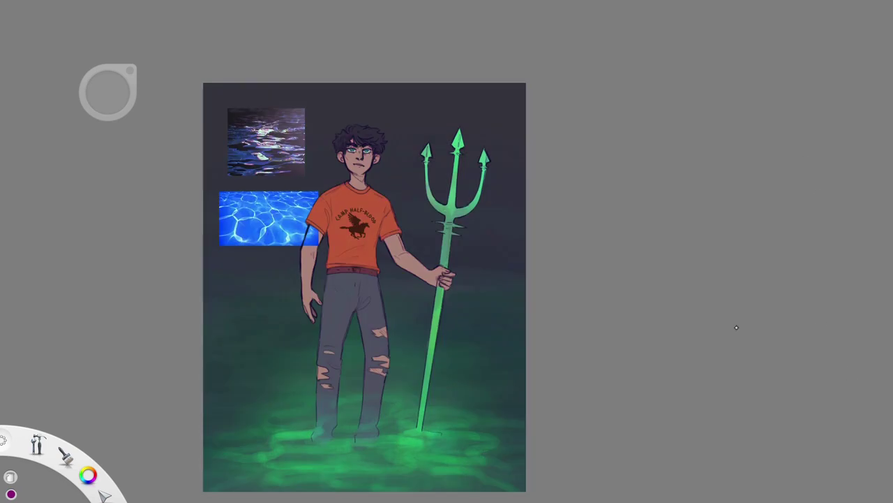
key("ctrl+z")
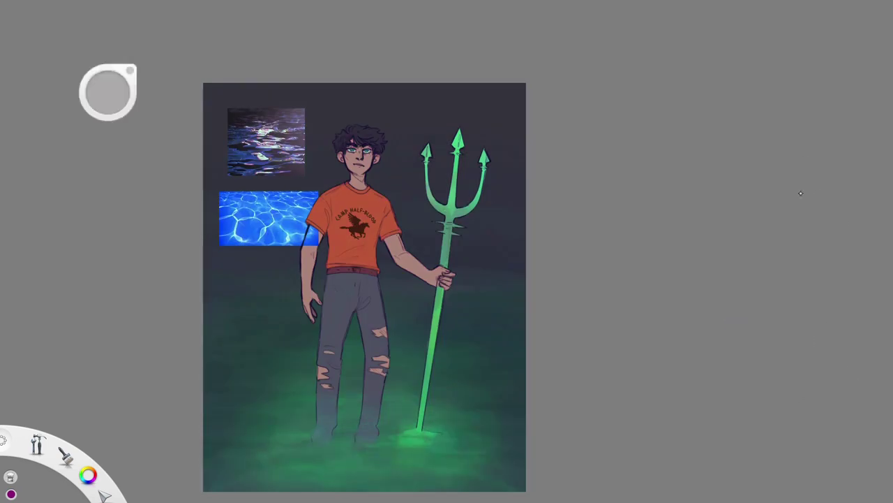
- Try a bright green glow in the water around the trident's base and along its lower shaft
left_click_drag(391, 438, 435, 427)
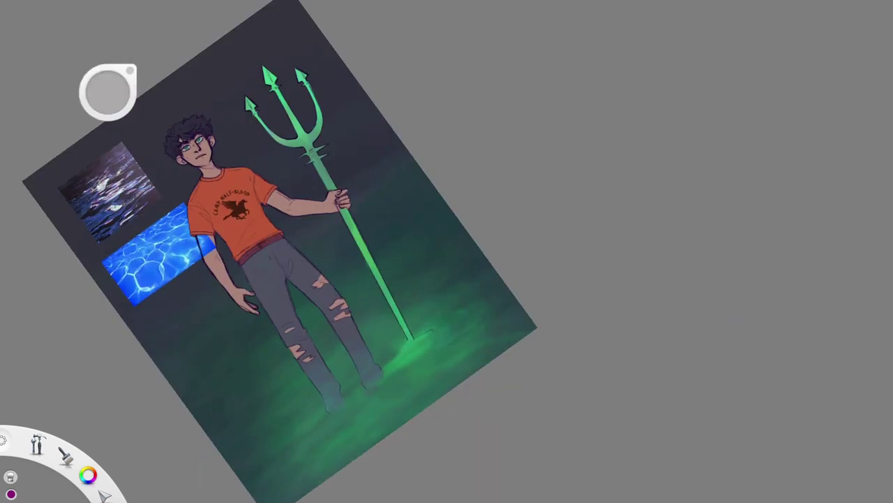
key("ctrl+z")
key("ctrl+z")
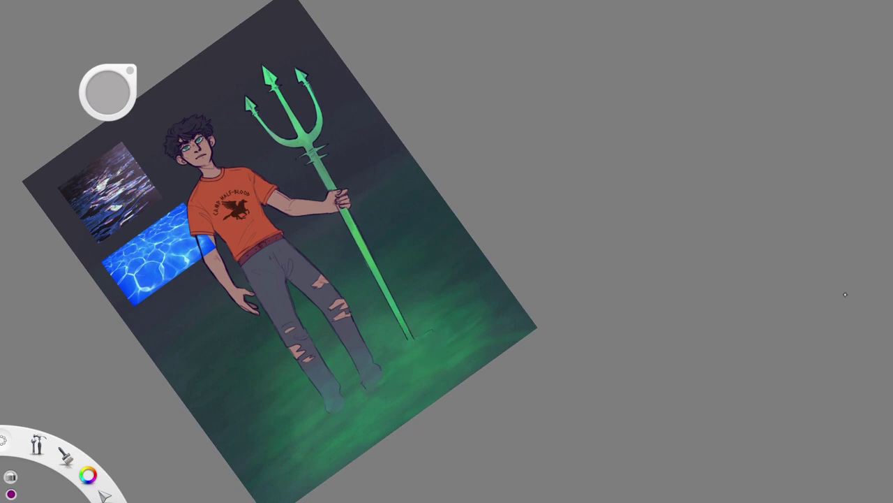
mouse_move(598, 144)
left_mouse_down()
mouse_move(489, 265)
mouse_move(353, 375)
mouse_move(255, 370)
mouse_move(363, 290)
left_mouse_up()
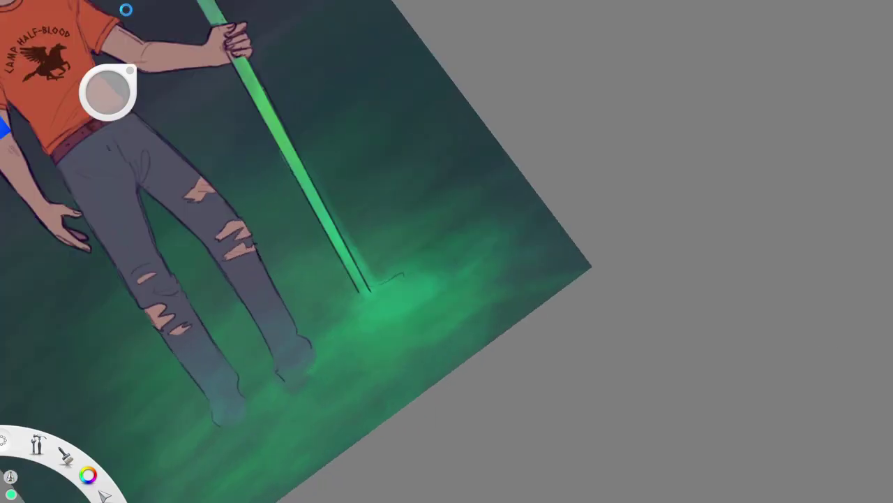
key("f")
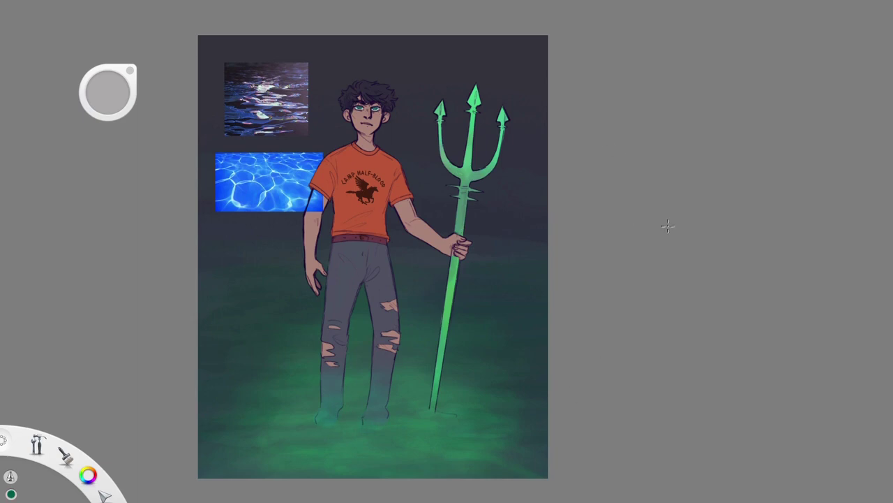
- Build up a soft teal-green glow around the lower legs and feet, with light streaks beside the trident's base
mouse_move(333, 413)
left_mouse_down()
mouse_move(454, 418)
mouse_move(363, 419)
mouse_move(404, 381)
left_mouse_up()
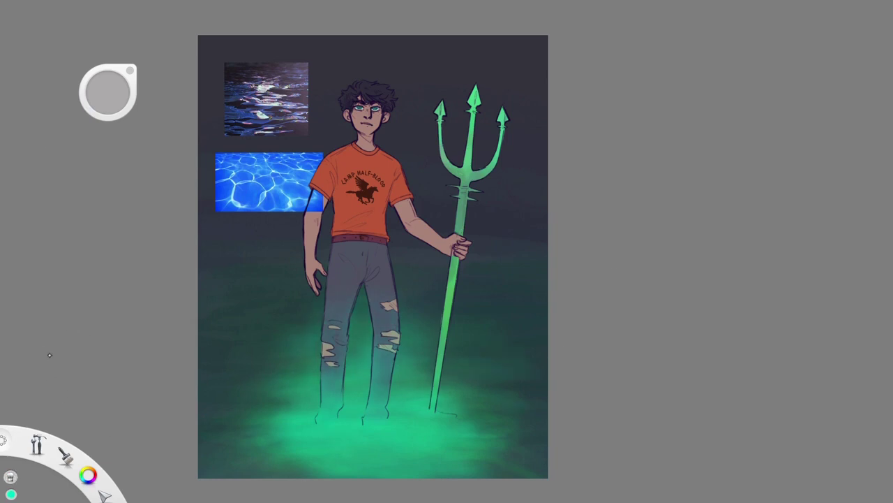
left_click_drag(448, 462, 435, 491)
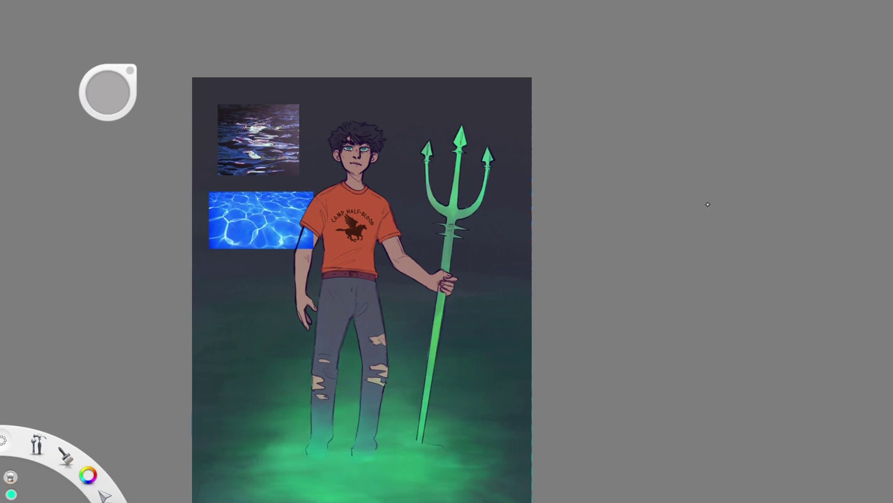
left_click_drag(705, 202, 716, 194)
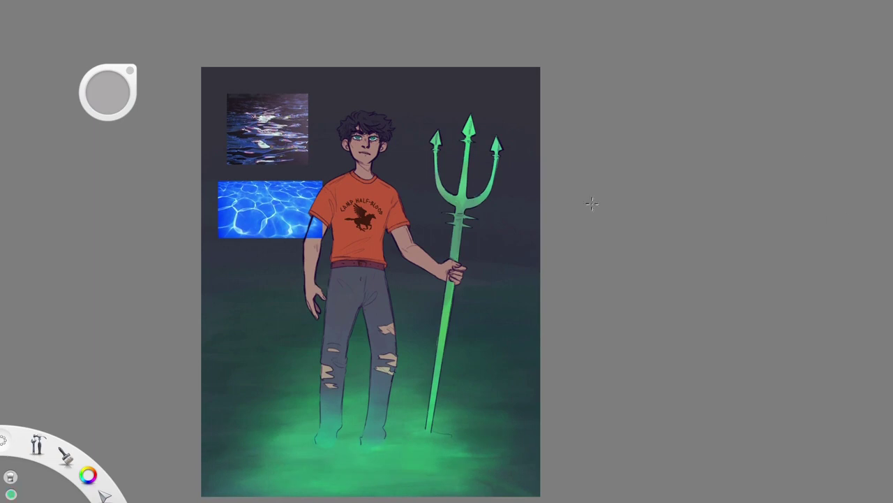
mouse_move(644, 225)
left_mouse_down()
mouse_move(758, 143)
mouse_move(321, 426)
mouse_move(117, 3)
left_mouse_up()
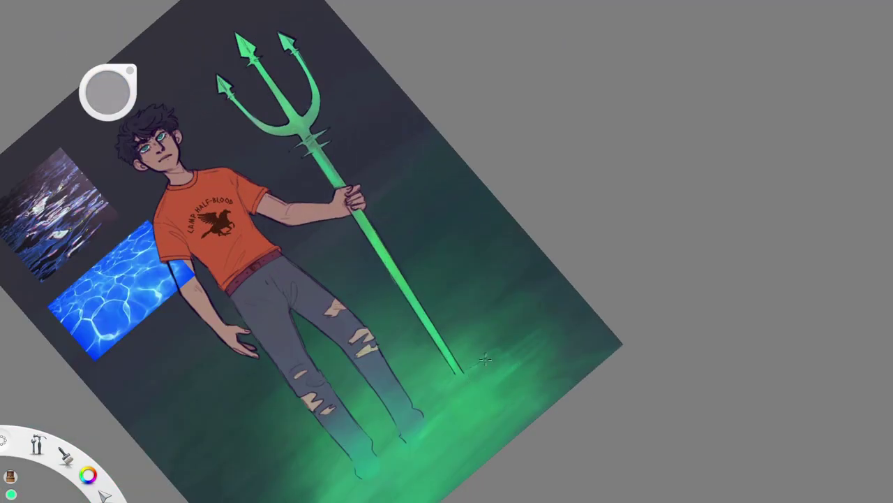
- Paint bright green running water and drips down his right lower leg, starting below the torn knee, and undo the stray scribble
mouse_move(398, 382)
left_mouse_down()
mouse_move(65, 390)
mouse_move(67, 383)
left_mouse_up()
mouse_move(296, 431)
left_mouse_down()
mouse_move(296, 363)
mouse_move(224, 233)
mouse_move(237, 235)
mouse_move(220, 272)
left_mouse_up()
left_click_drag(225, 310, 222, 482)
left_click_drag(286, 241, 279, 419)
left_click_drag(273, 313, 260, 478)
left_click_drag(224, 339, 236, 428)
left_click_drag(271, 232, 256, 433)
left_click_drag(183, 190, 176, 423)
left_click_drag(190, 220, 202, 467)
left_click_drag(300, 402, 249, 264)
left_click_drag(299, 356, 80, 441)
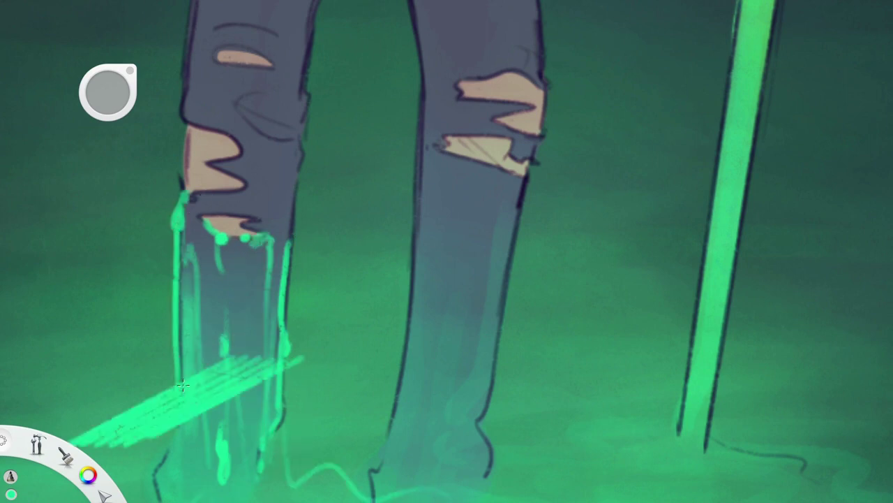
key("ctrl+z")
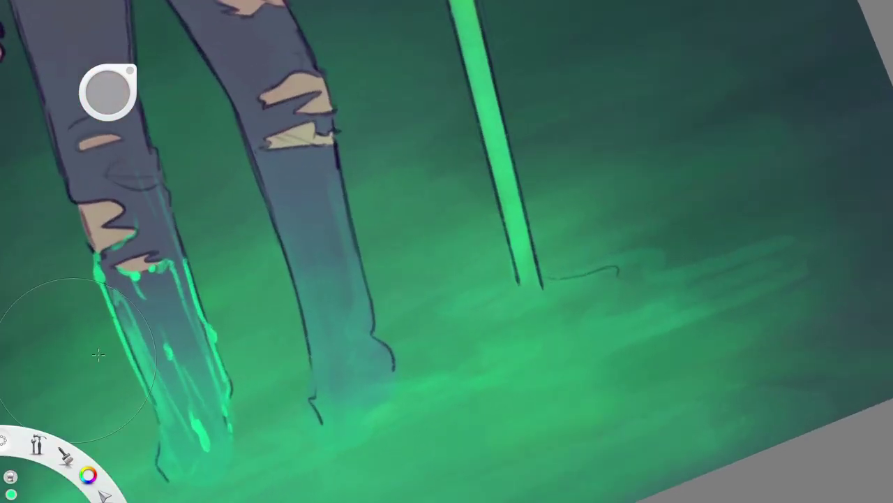
- Paint matching green water streaks and drips down his left lower leg, from the lowest knee tear to the foot
left_click_drag(174, 258, 210, 363)
left_click_drag(258, 154, 323, 429)
left_click_drag(346, 307, 352, 450)
key("ctrl+z")
key("ctrl+z")
left_click_drag(345, 187, 370, 310)
left_click_drag(381, 333, 395, 391)
left_click_drag(342, 138, 349, 183)
left_click_drag(279, 148, 328, 145)
left_click_drag(317, 180, 327, 224)
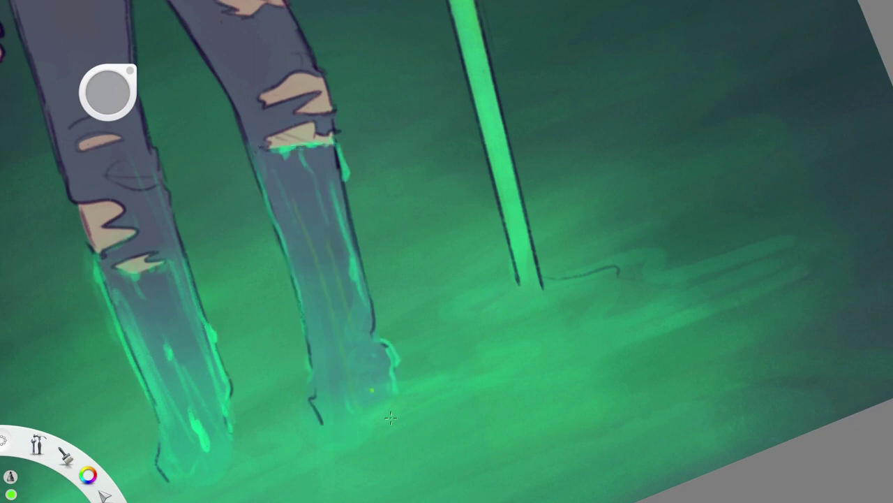
- Brush a soft green glow over both knees and the upper edge of the dripping water
key("Home")
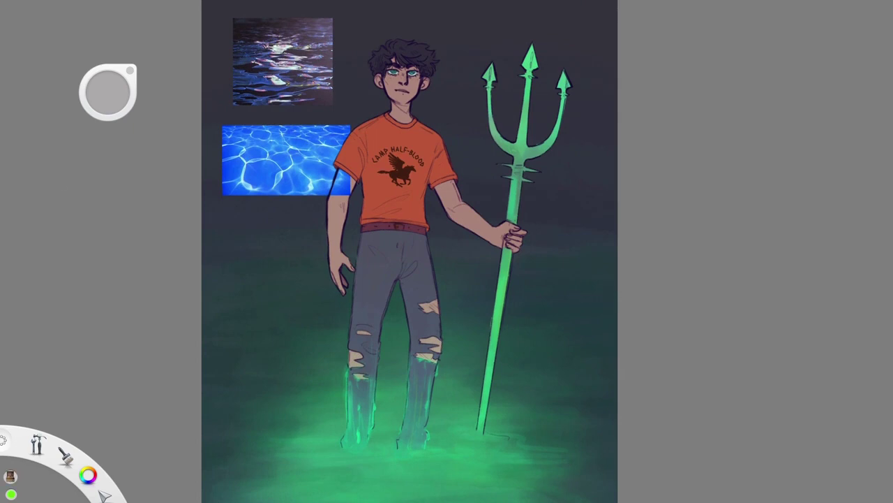
left_click_drag(353, 369, 373, 377)
left_click_drag(433, 349, 439, 377)
left_click_drag(368, 344, 355, 398)
left_click_drag(417, 387, 427, 406)
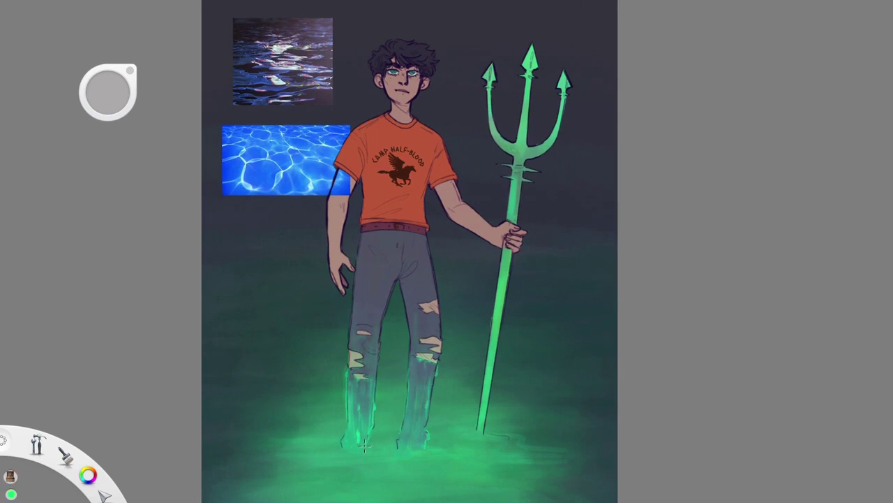
- Paint bright green highlights and drips along the trident's lower shaft, with small ripples where it enters the water
scroll(529, 432, "up", 5)
mouse_move(346, 286)
left_mouse_down()
mouse_move(332, 342)
mouse_move(333, 328)
left_mouse_up()
key("ctrl+z")
left_click_drag(387, 206, 370, 290)
left_click_drag(370, 227, 349, 377)
left_click_drag(328, 346, 276, 418)
scroll(398, 244, "down", 5)
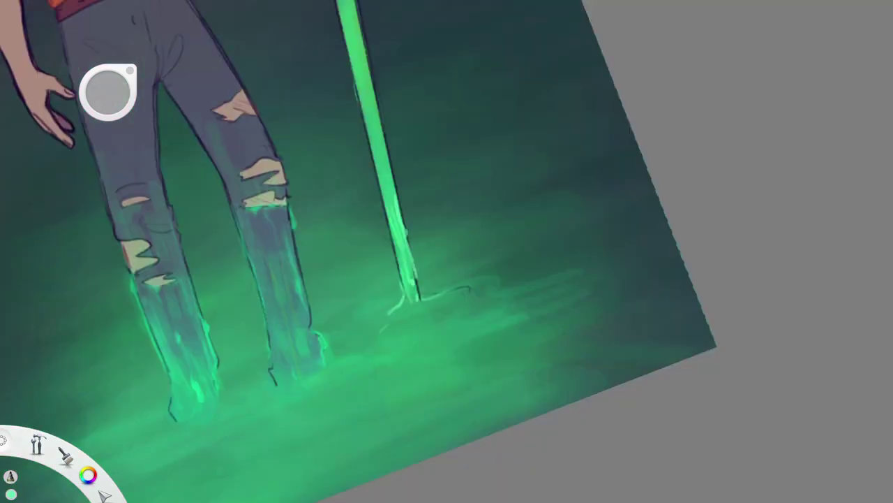
mouse_move(392, 294)
left_mouse_down()
mouse_move(356, 328)
mouse_move(363, 316)
left_mouse_up()
mouse_move(367, 219)
left_mouse_down()
mouse_move(311, 135)
mouse_move(305, 95)
left_mouse_up()
left_click_drag(398, 309, 449, 379)
key("Home")
- Add bright green highlights to the trident's outer prong nearest the figure and two droplets falling below it
scroll(335, 251, "up", 5)
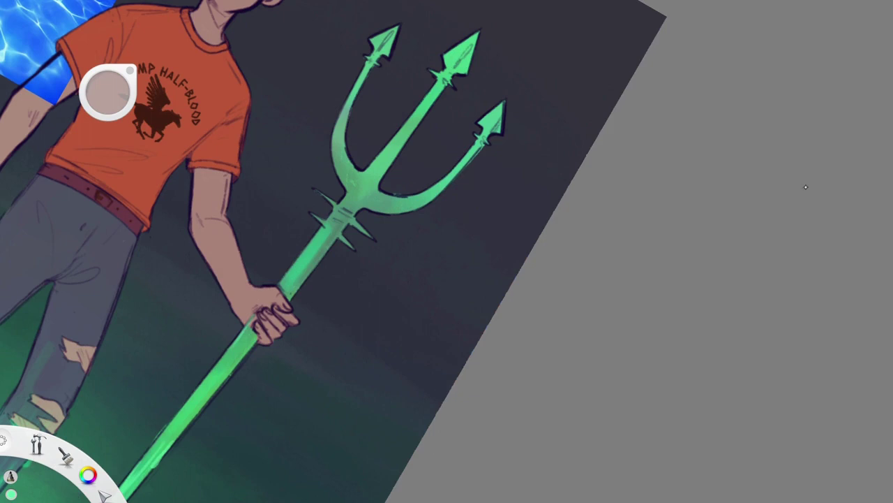
scroll(250, 319, "up", 5)
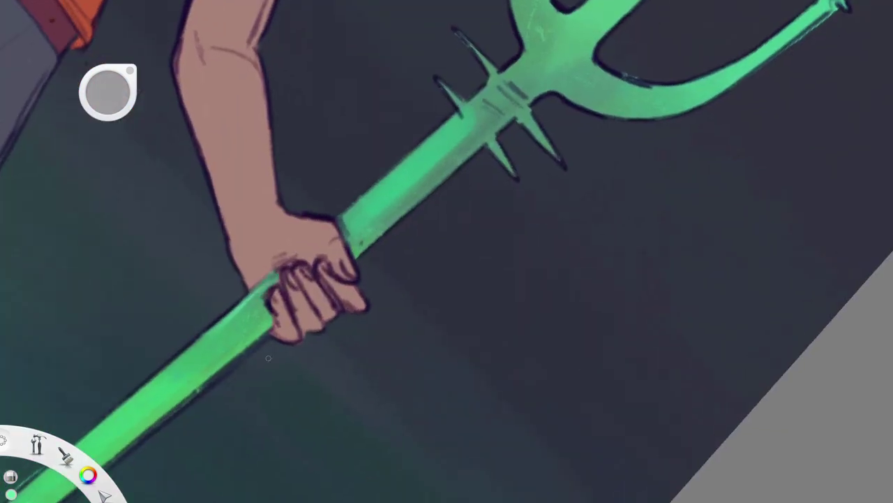
scroll(268, 358, "down", 5)
mouse_move(293, 83)
left_mouse_down()
mouse_move(286, 123)
mouse_move(296, 202)
left_mouse_up()
scroll(293, 139, "up", 4)
left_click_drag(241, 112, 268, 163)
left_click(291, 361)
left_click(301, 393)
- Highlight the trident's middle prong and far curved arm, and add drips below the arm and side spikes
mouse_move(388, 99)
left_mouse_down()
mouse_move(398, 265)
mouse_move(384, 454)
left_mouse_up()
left_click_drag(502, 366, 436, 405)
left_click_drag(520, 310, 455, 419)
mouse_move(419, 454)
left_mouse_down()
mouse_move(478, 454)
mouse_move(464, 490)
left_mouse_up()
mouse_move(377, 481)
left_mouse_down()
mouse_move(335, 482)
mouse_move(333, 499)
left_mouse_up()
mouse_move(319, 455)
left_mouse_down()
mouse_move(320, 437)
mouse_move(345, 432)
left_mouse_up()
- Paint bright green highlights on the far prong's upper arm and on the trident's spearheads
left_click_drag(552, 178, 544, 280)
left_click_drag(539, 143, 541, 74)
left_click_drag(399, 85, 405, 28)
mouse_move(398, 74)
left_mouse_down()
mouse_move(380, 100)
mouse_move(384, 227)
left_mouse_up()
key("ctrl+z")
left_click(372, 104)
left_click_drag(276, 65, 269, 125)
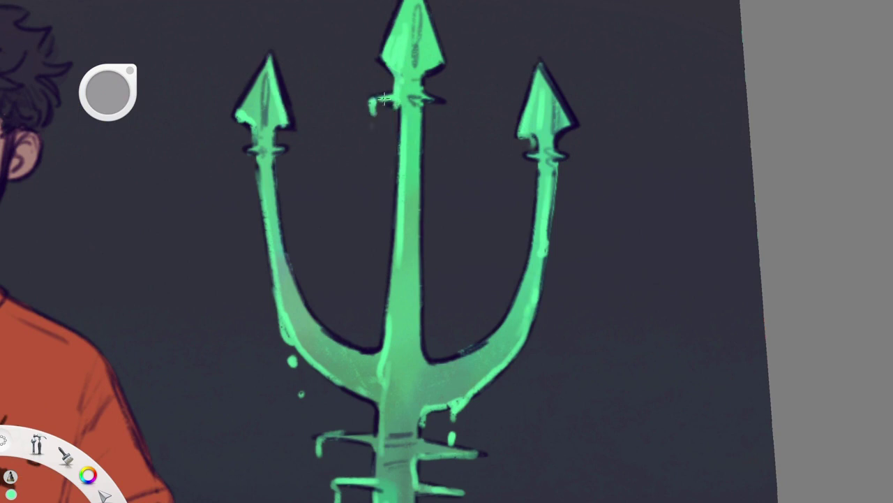
- Mirror the canvas view, add green drips beneath the middle prong's collar, and restore the normal view
scroll(383, 98, "down", 5)
scroll(219, 238, "up", 5)
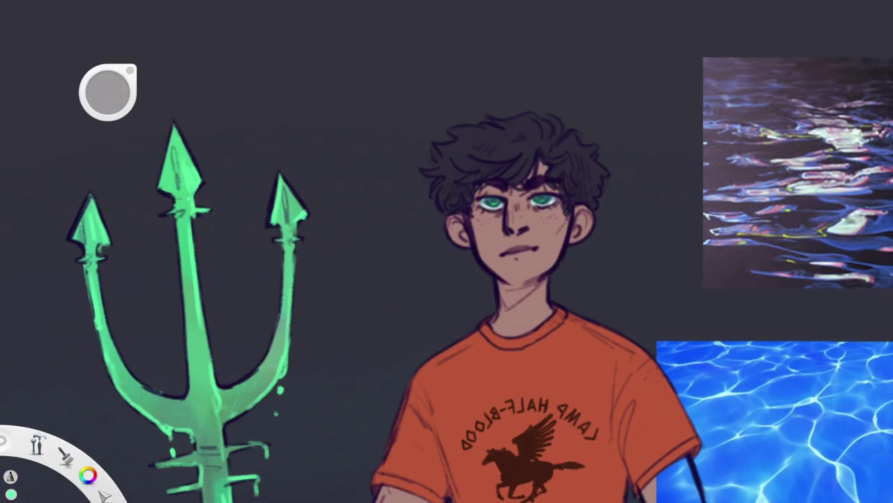
left_click_drag(210, 211, 213, 237)
key("ctrl+z")
left_click_drag(164, 215, 166, 229)
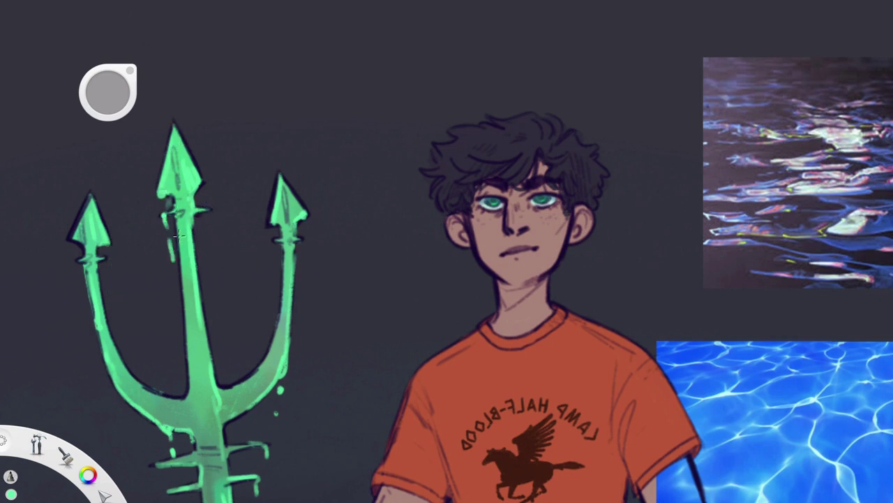
scroll(188, 113, "down", 5)
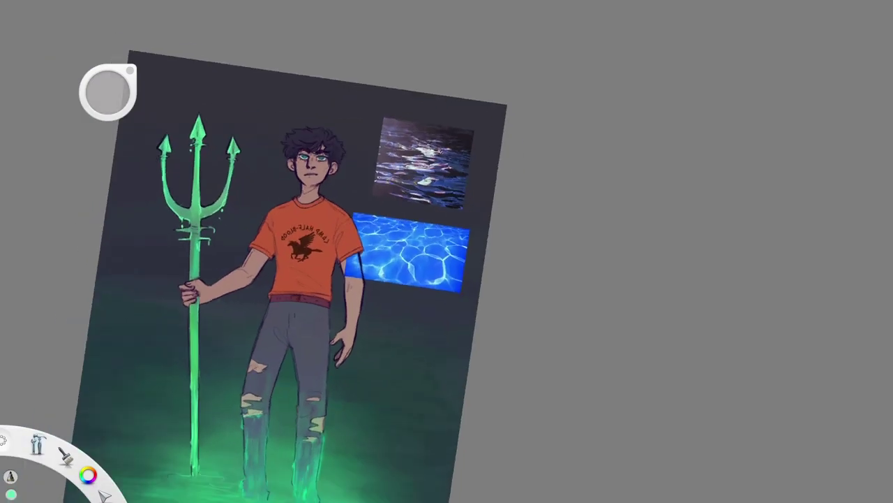
key("Home")
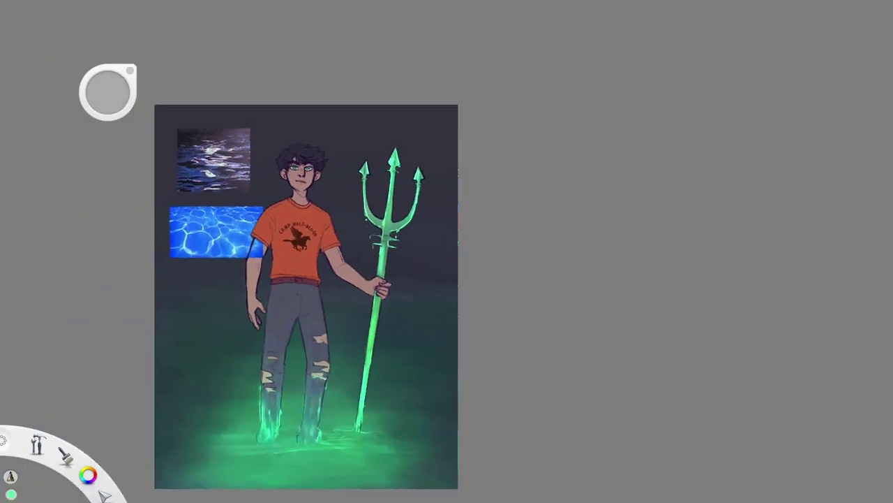
- Paint wet green highlights on the trident's shaft above and below the gripping hand, spilling slightly over the hand
scroll(269, 276, "up", 5)
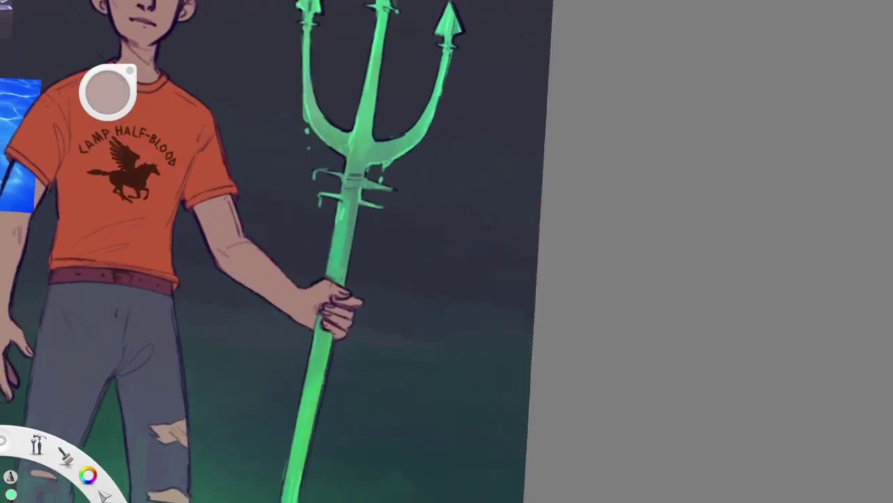
mouse_move(328, 293)
left_mouse_down()
mouse_move(300, 241)
mouse_move(291, 273)
mouse_move(321, 256)
mouse_move(294, 171)
left_mouse_up()
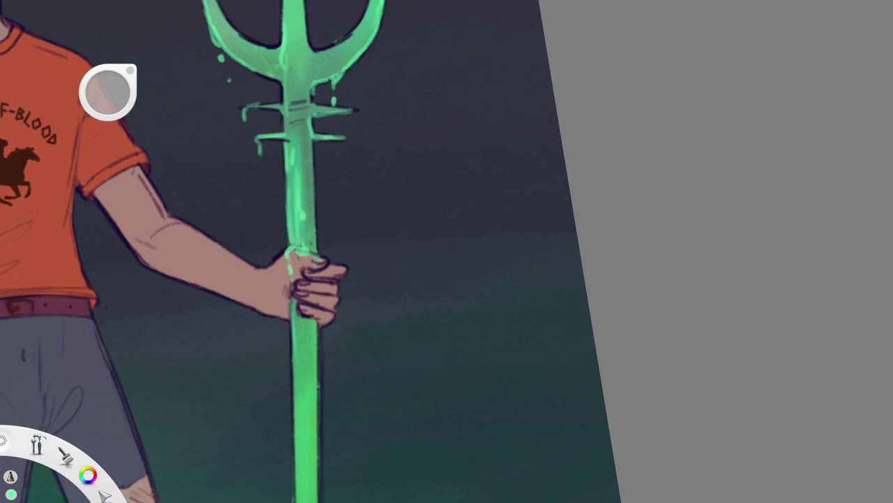
left_click_drag(279, 314, 294, 401)
left_click_drag(318, 328, 320, 391)
mouse_move(328, 428)
left_mouse_down()
mouse_move(392, 289)
mouse_move(314, 209)
left_mouse_up()
- Brush a soft green glow around the trident's prongs and shaft
left_click_drag(317, 105, 316, 52)
left_click_drag(371, 126, 370, 49)
left_click_drag(395, 122, 391, 63)
left_click_drag(314, 210, 335, 280)
left_click_drag(314, 244, 249, 296)
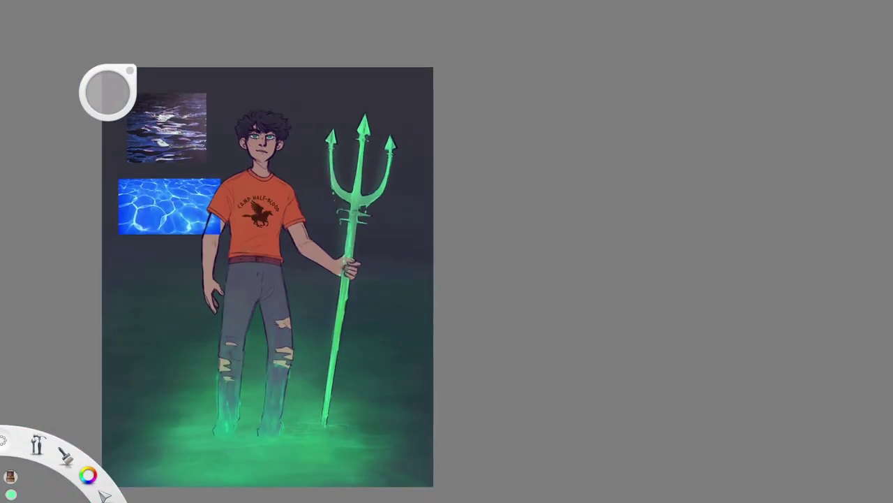
- Shade the eyes, nose, lips, ears, neck, shirt collar and fringe with saturated magenta-purple
scroll(307, 210, "up", 5)
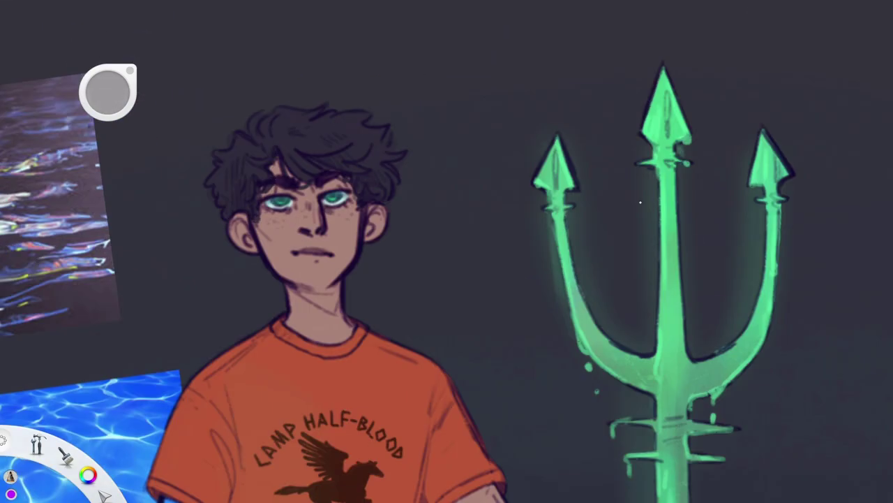
left_click_drag(273, 213, 293, 218)
left_click_drag(307, 199, 310, 227)
left_click_drag(328, 213, 346, 220)
left_click_drag(307, 248, 325, 248)
left_click_drag(297, 297, 335, 307)
left_click_drag(349, 345, 363, 344)
left_click_drag(283, 143, 367, 159)
left_click_drag(269, 189, 339, 190)
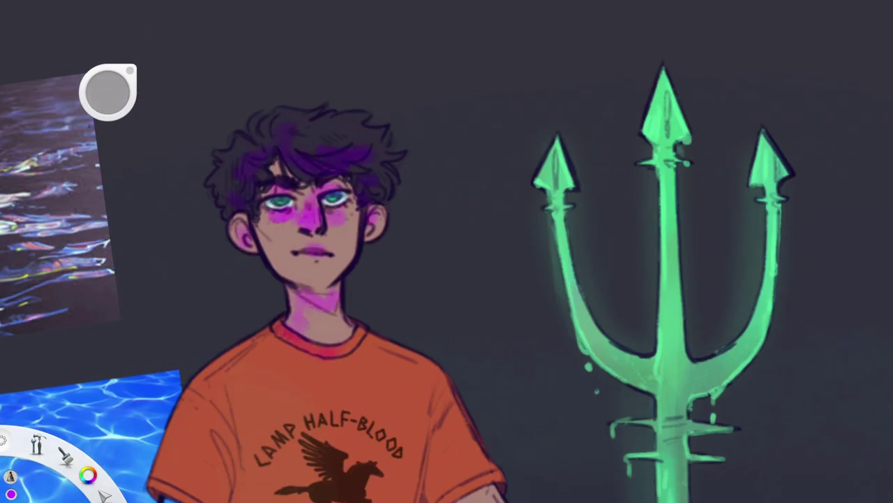
- Shade the orange T-shirt's sleeves, sides and lower folds with magenta-purple strokes
left_click_drag(216, 412, 195, 492)
scroll(446, 251, "down", 3)
left_click_drag(266, 426, 335, 468)
left_click_drag(397, 328, 432, 391)
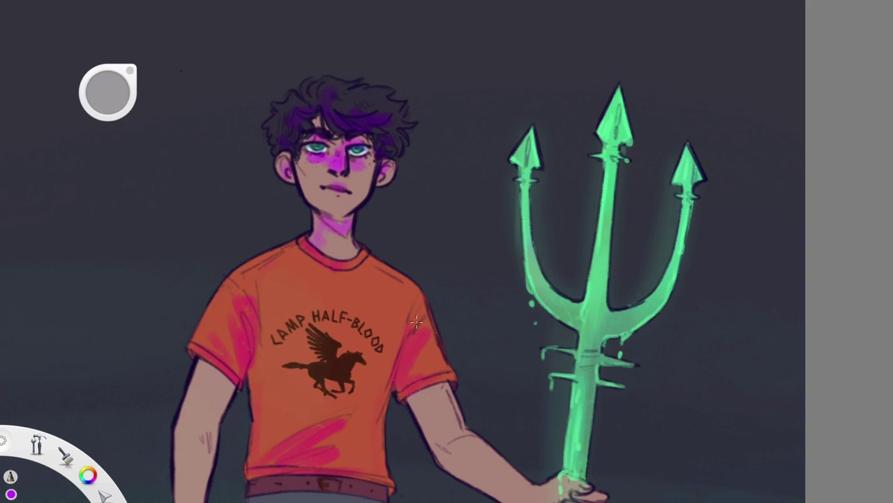
left_click_drag(263, 356, 264, 415)
left_click_drag(279, 398, 300, 447)
- Add purple shadows to both arms, the hand gripping the trident and the thighs of the jeans
scroll(447, 252, "up", 2)
mouse_move(196, 383)
left_mouse_down()
mouse_move(223, 454)
mouse_move(225, 492)
left_mouse_up()
scroll(447, 251, "down", 2)
left_click_drag(220, 451, 213, 496)
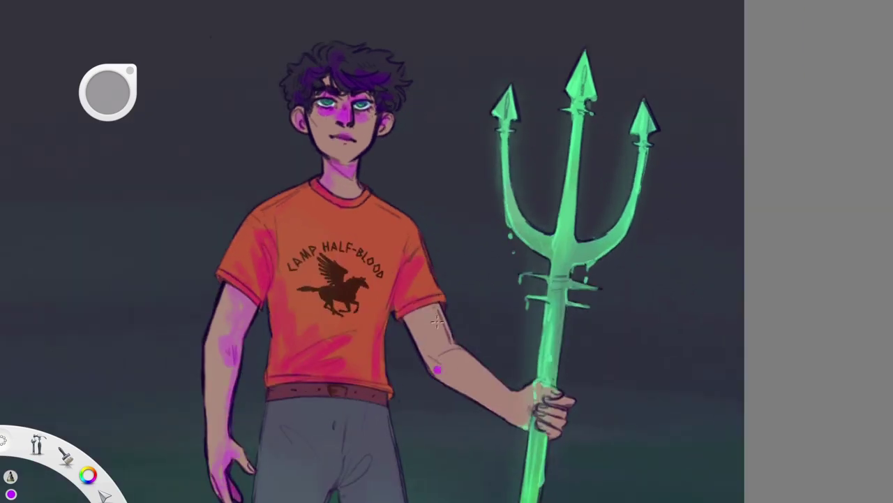
left_click_drag(419, 310, 447, 370)
left_click_drag(524, 405, 558, 418)
left_click_drag(377, 429, 349, 488)
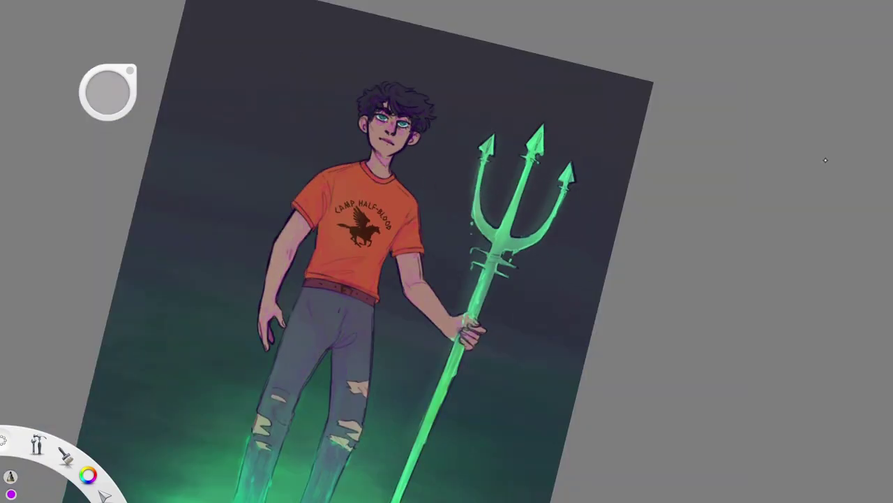
- Layer dark blue shadows over the hair, eye sockets, shirt sleeves, arms and upper jeans
scroll(422, 275, "up", 4)
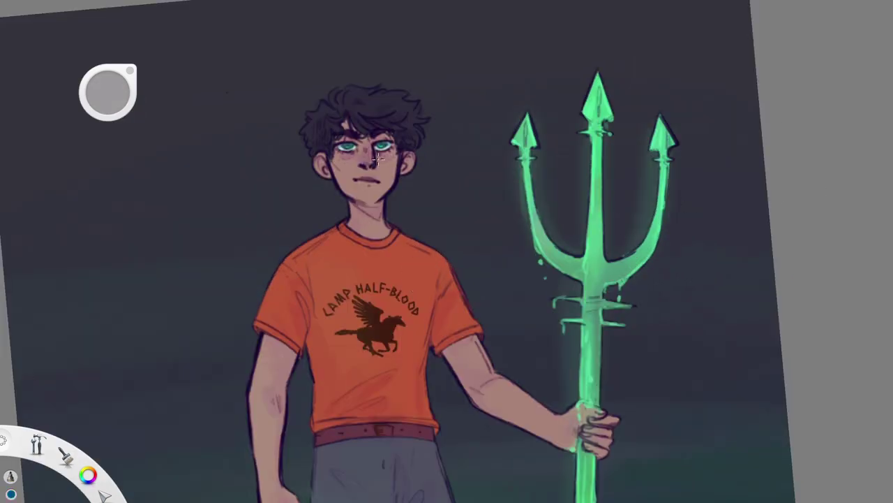
mouse_move(351, 98)
left_mouse_down()
mouse_move(411, 116)
mouse_move(411, 126)
left_mouse_up()
mouse_move(346, 140)
left_mouse_down()
mouse_move(387, 138)
mouse_move(394, 154)
left_mouse_up()
mouse_move(299, 299)
left_mouse_down()
mouse_move(279, 337)
mouse_move(286, 380)
left_mouse_up()
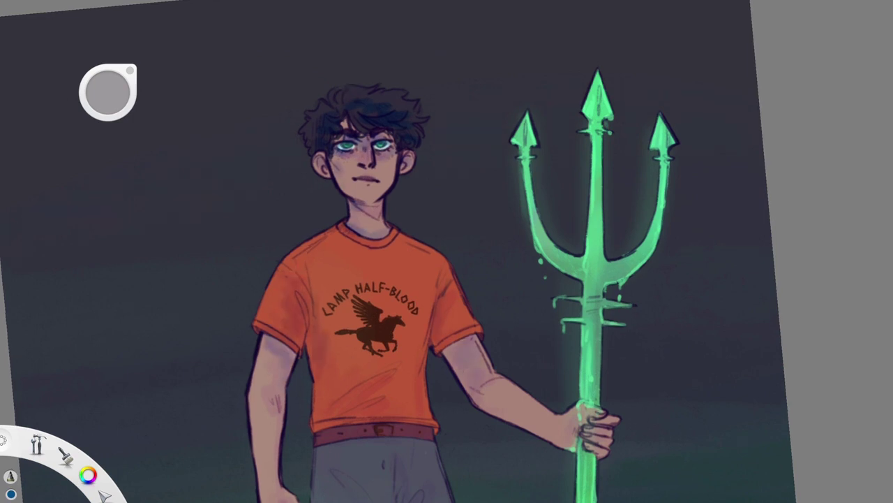
left_click_drag(473, 357, 392, 277)
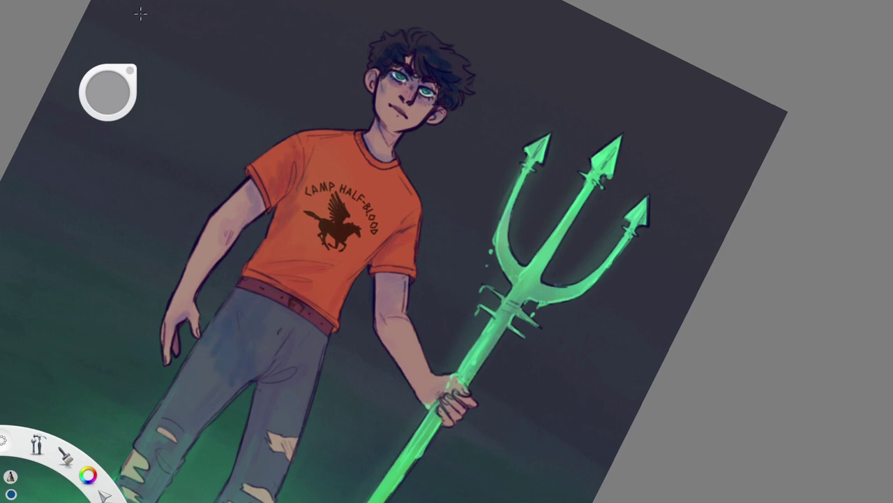
left_click_drag(239, 331, 814, 157)
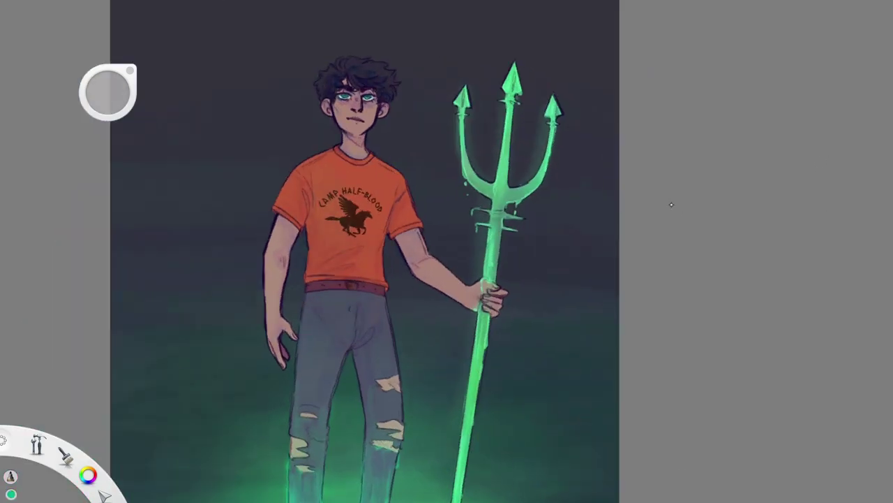
- Try washing broad teal-green light over the hair, face, T-shirt, arms and jeans, and undo the strokes
mouse_move(360, 63)
left_mouse_down()
mouse_move(384, 79)
mouse_move(323, 95)
left_mouse_up()
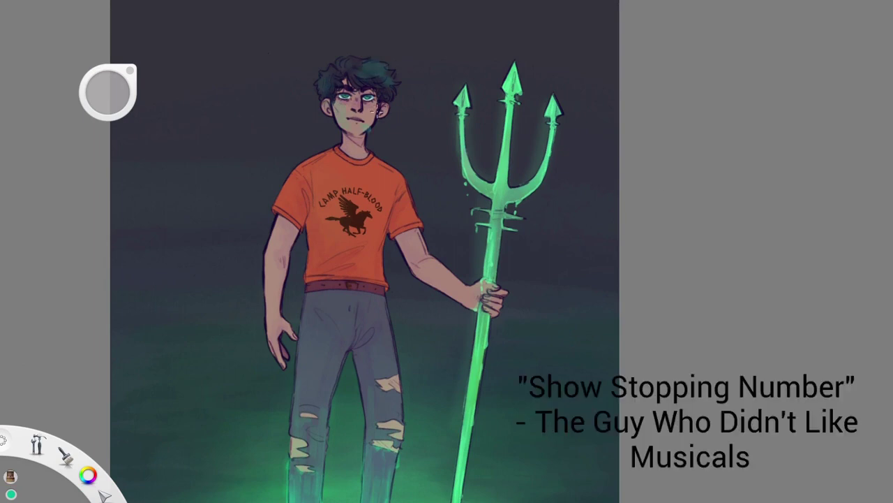
key("ctrl+z")
key("ctrl+z")
key("ctrl+y")
key("ctrl+y")
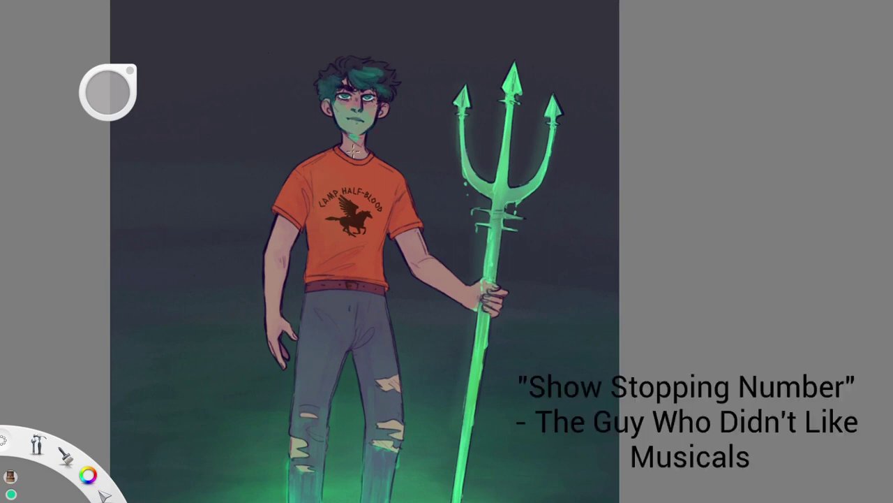
mouse_move(314, 173)
left_mouse_down()
mouse_move(363, 195)
mouse_move(335, 244)
mouse_move(293, 209)
mouse_move(488, 300)
left_mouse_up()
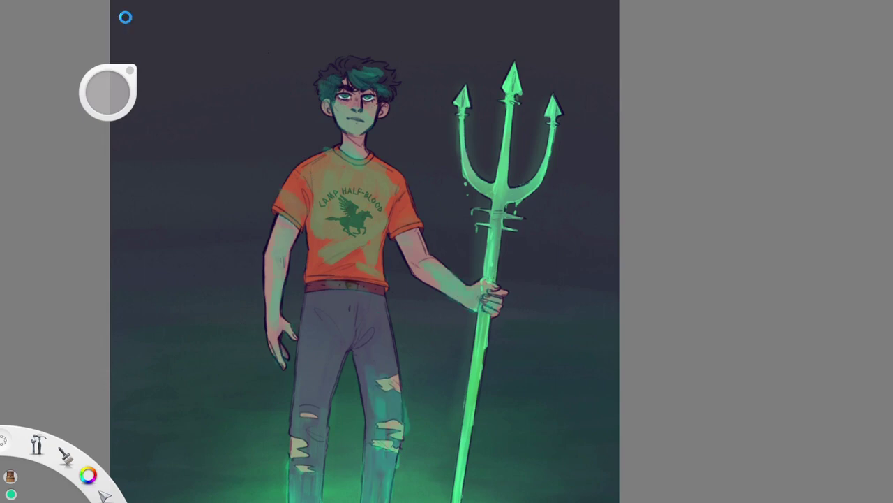
scroll(485, 385, "down", 3)
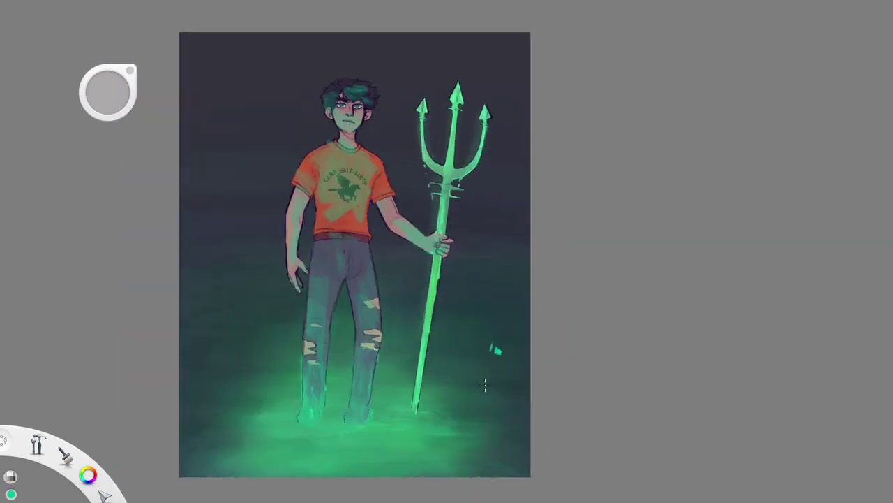
key("ctrl+z")
key("ctrl+z")
key("ctrl+z")
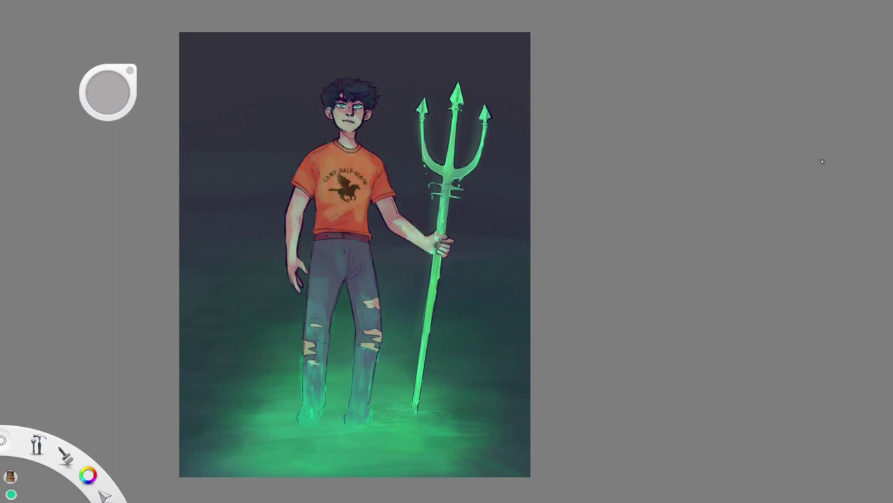
- Try blocking thick teal-green highlights onto the curls, nose and jaw, and undo them
scroll(799, 119, "up", 3)
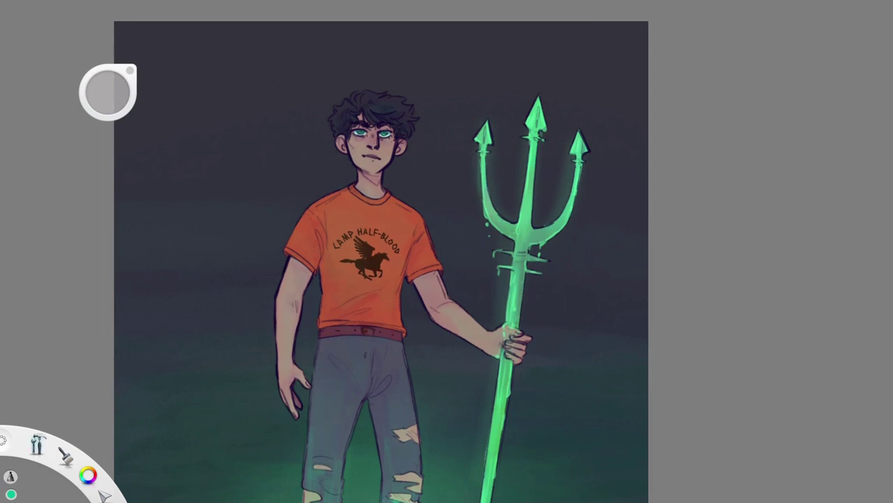
mouse_move(389, 97)
left_mouse_down()
mouse_move(422, 113)
mouse_move(375, 130)
left_mouse_up()
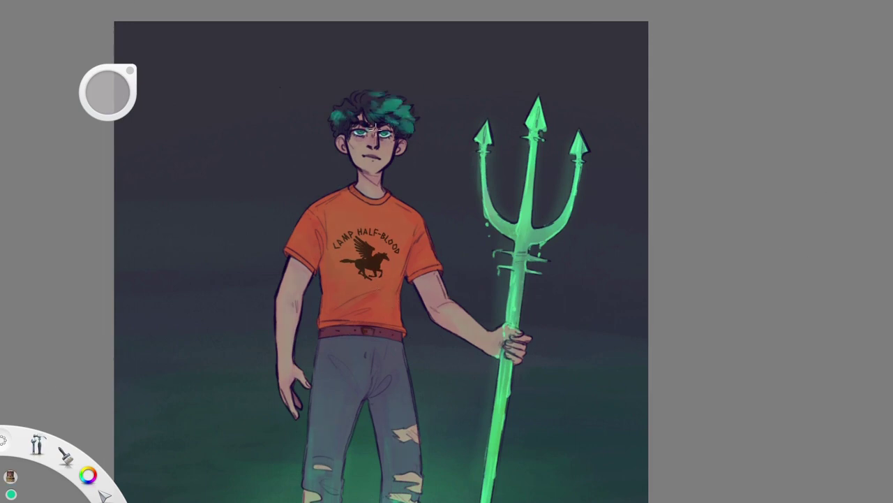
scroll(358, 138, "up", 3)
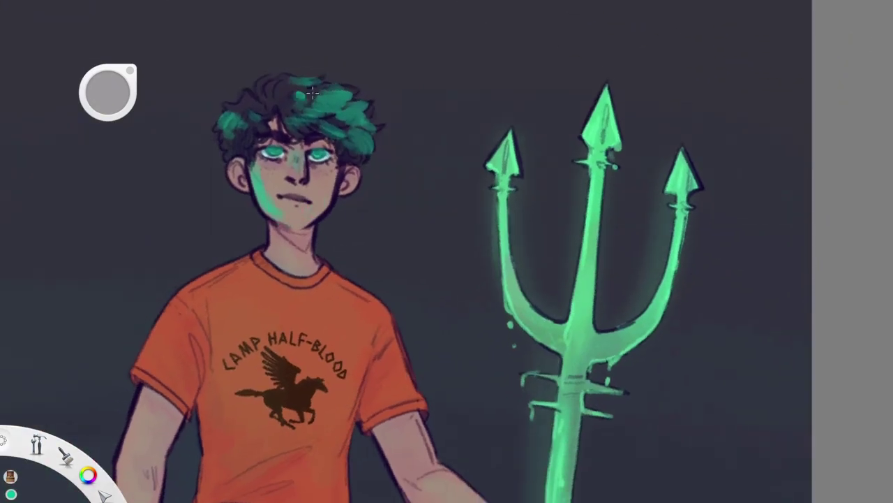
left_click_drag(336, 183, 321, 224)
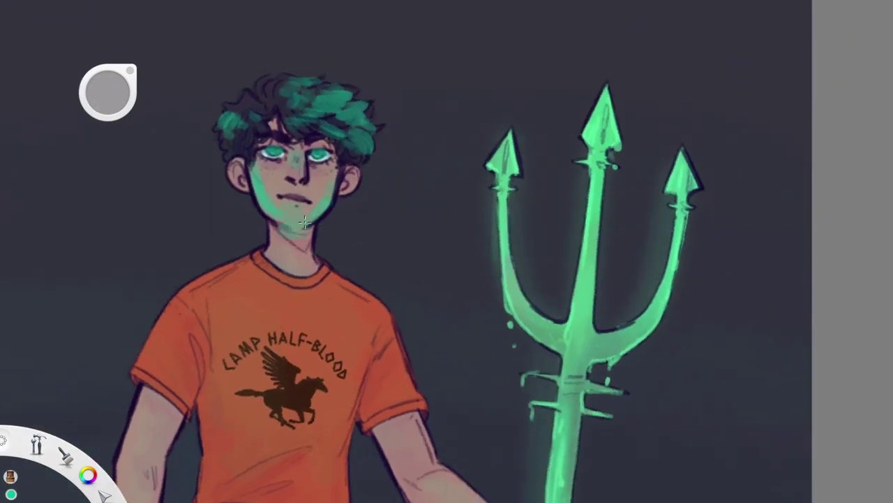
key("ctrl+z")
- Paint teal-green highlights on selected curls and a thin green rim light along both sides of the jaw
left_click_drag(321, 88, 349, 109)
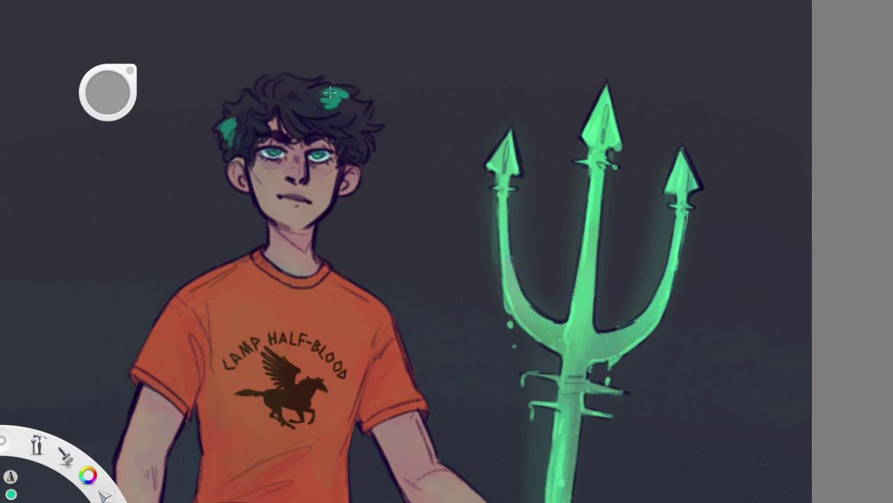
left_click_drag(286, 104, 334, 132)
left_click_drag(284, 84, 303, 99)
mouse_move(258, 185)
left_mouse_down()
mouse_move(267, 187)
mouse_move(282, 228)
left_mouse_up()
left_click_drag(334, 185, 331, 201)
left_click_drag(323, 211, 311, 224)
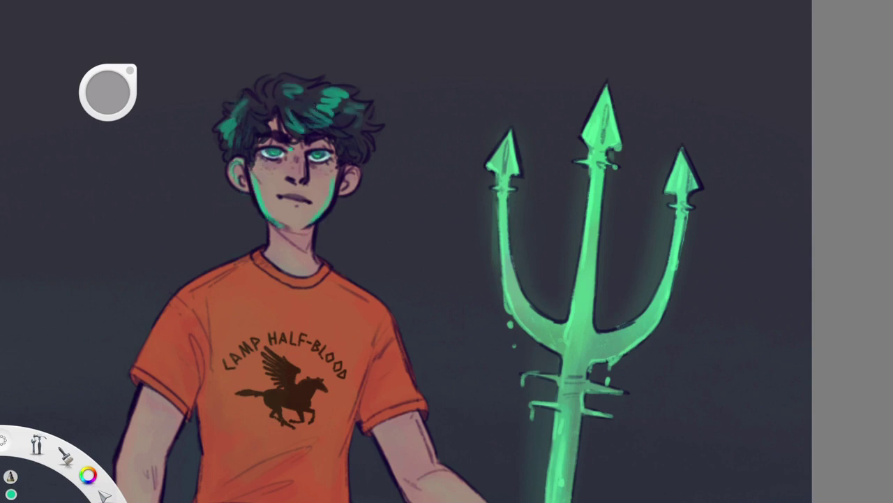
- Brush green reflected light onto the neck, shirt collar and the lower front of the T-shirt
left_click_drag(298, 271, 210, 267)
left_click_drag(262, 258, 311, 280)
mouse_move(208, 493)
left_mouse_down()
mouse_move(266, 444)
mouse_move(300, 349)
left_mouse_up()
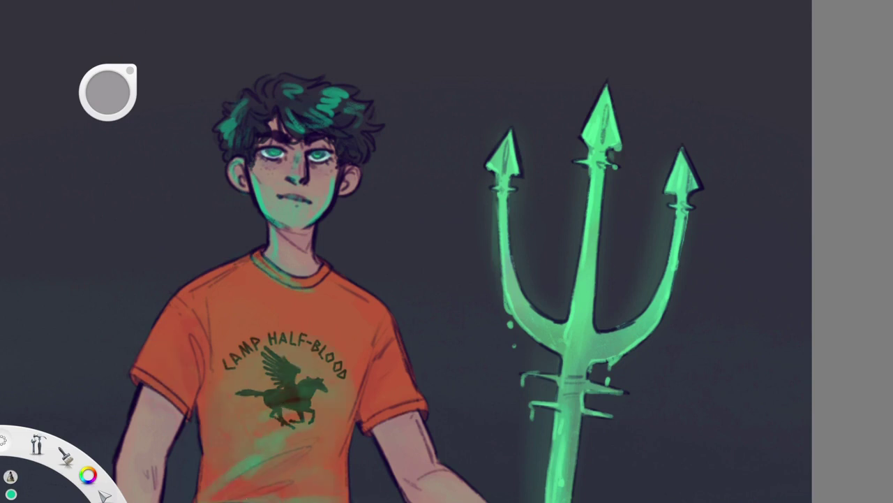
left_click_drag(594, 181, 529, 232)
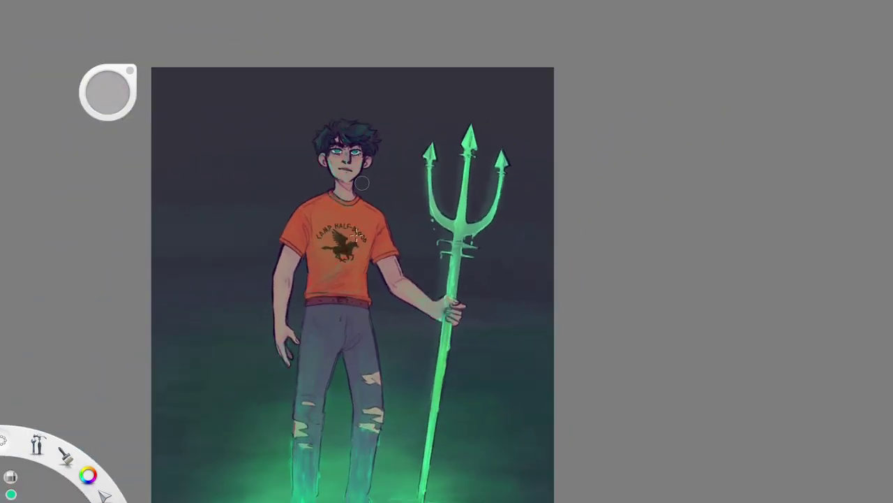
- Tint the whole painting with a dark blue-green overlay, undoing a stray stroke across the upper background
scroll(419, 200, "up", 5)
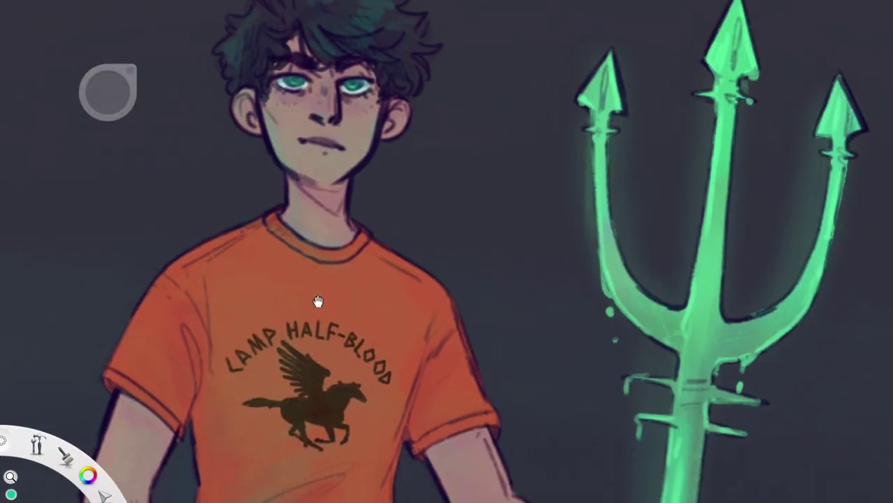
left_click_drag(447, 251, 801, 412)
key("e")
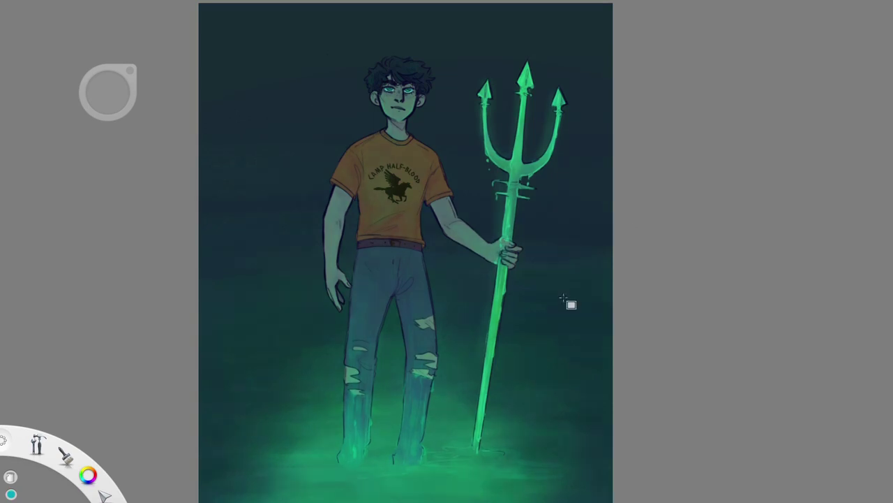
left_click_drag(567, 300, 391, 251)
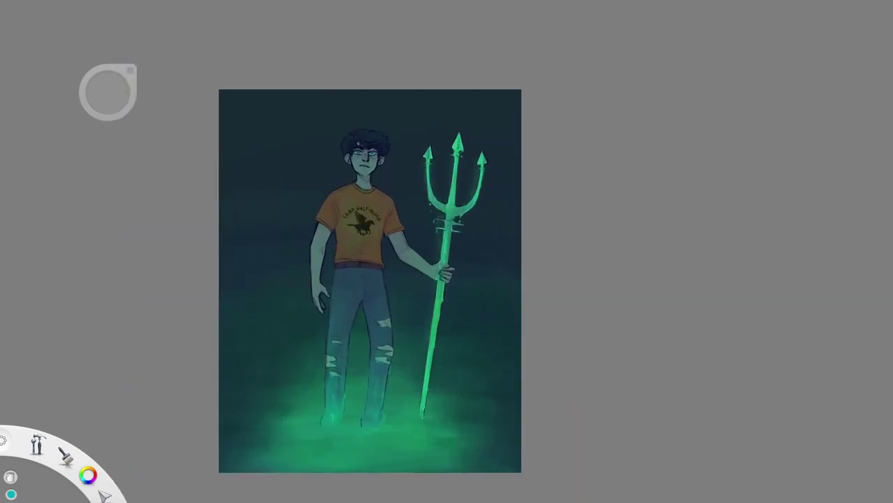
key("space")
left_click_drag(428, 281, 848, 399)
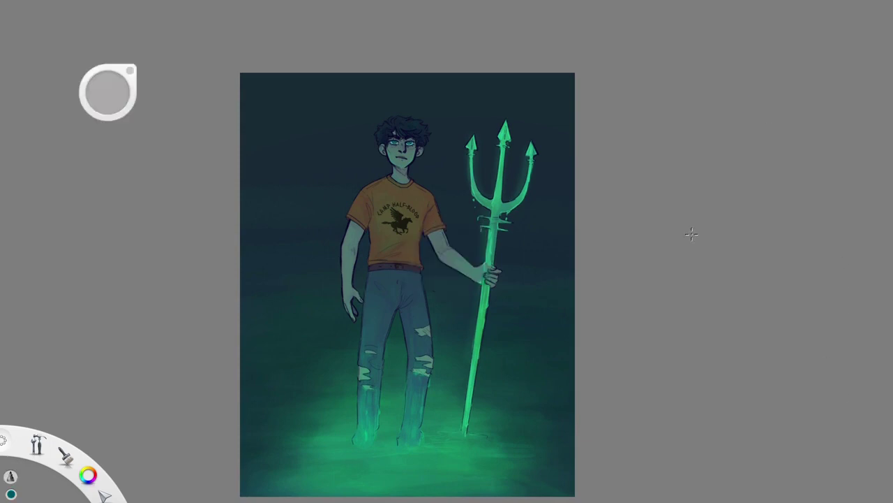
left_click_drag(538, 112, 252, 132)
key("ctrl+z")
- Paint the irises of both eyes with glowing bright green
left_click(489, 121)
scroll(674, 204, "up", 5)
left_click_drag(325, 233, 345, 235)
left_click_drag(403, 229, 423, 229)
left_click_drag(323, 237, 342, 239)
left_click_drag(406, 233, 427, 233)
- Paint bright green rim light along the jaw and collar, plus thin glowing strands through the fringe and side curls
left_click(301, 280)
left_click_drag(302, 281, 358, 354)
left_click_drag(315, 421, 388, 463)
left_click_drag(328, 153, 433, 199)
left_click_drag(304, 162, 251, 230)
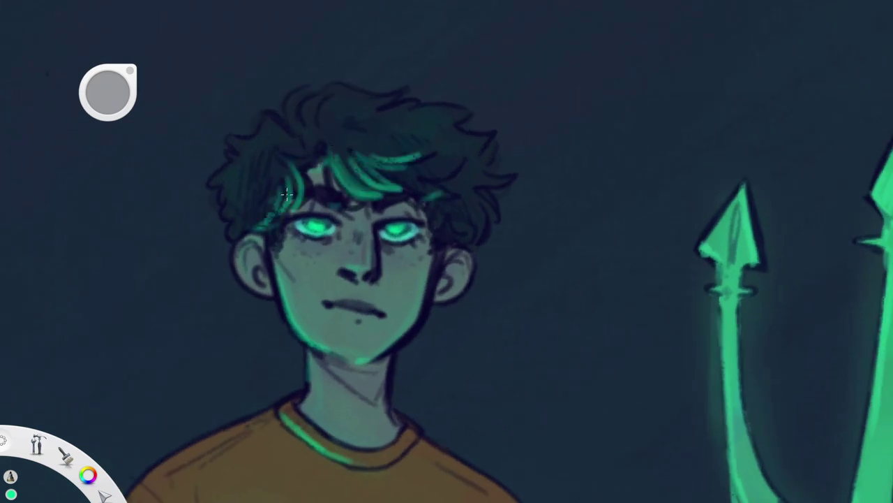
left_click_drag(286, 194, 238, 221)
left_click_drag(418, 190, 481, 167)
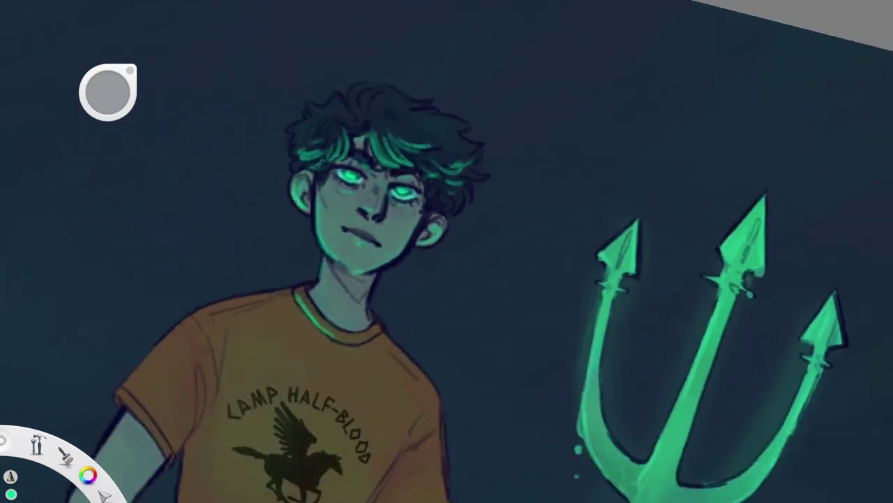
- Add bright green edge light to the sleeve fold, cuff and inner edge of the arm hanging at his side
left_click_drag(363, 293, 278, 280)
left_click_drag(169, 350, 147, 436)
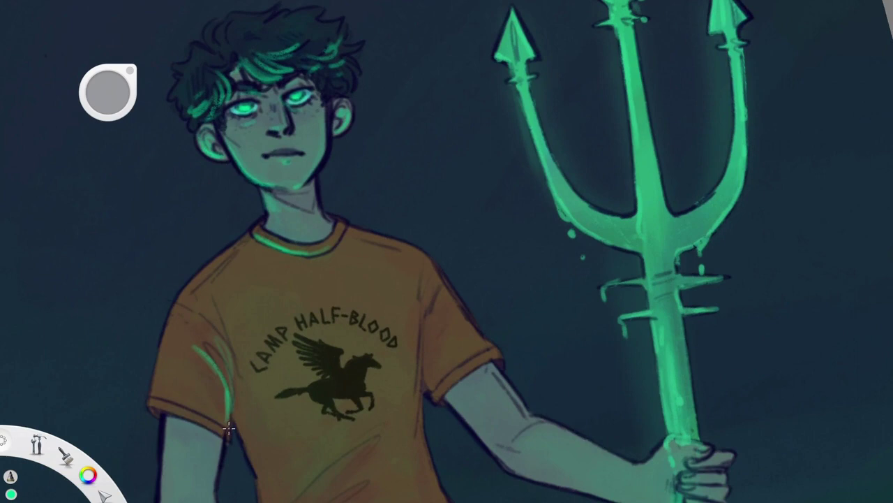
left_click_drag(227, 410, 180, 481)
left_click_drag(222, 314, 209, 430)
left_click_drag(222, 460, 213, 501)
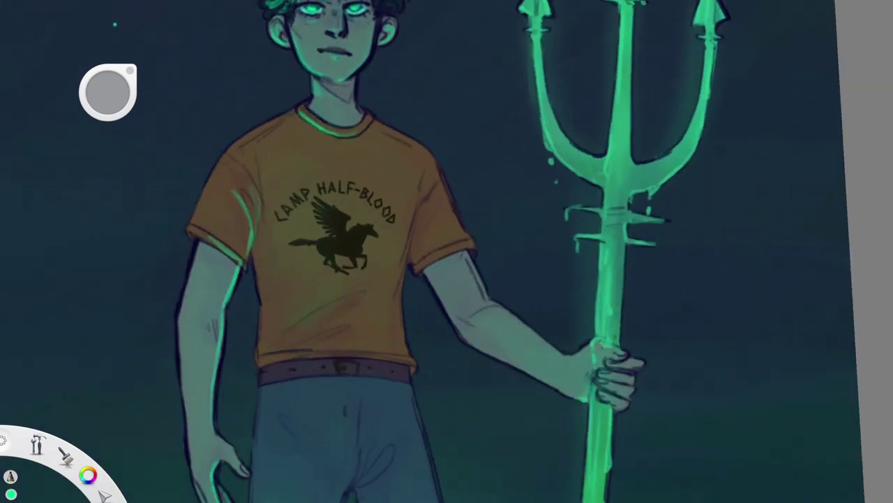
- Paint green highlight lines along the T-shirt's hem and the diagonal folds above the belt
left_click_drag(255, 339, 279, 359)
left_click_drag(360, 291, 265, 346)
left_click_drag(326, 299, 281, 334)
left_click_drag(328, 349, 402, 352)
- Trace green rim light along the cuff and underside of the trident-holding arm, and accent its knuckles
left_click_drag(418, 268, 470, 243)
mouse_move(446, 273)
left_mouse_down()
mouse_move(427, 309)
mouse_move(546, 380)
left_mouse_up()
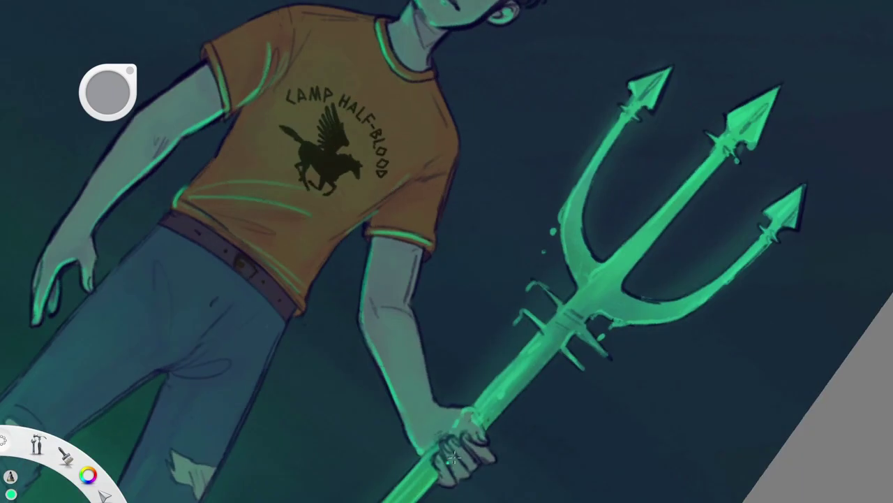
left_click_drag(475, 379, 412, 335)
scroll(419, 328, "down", 2)
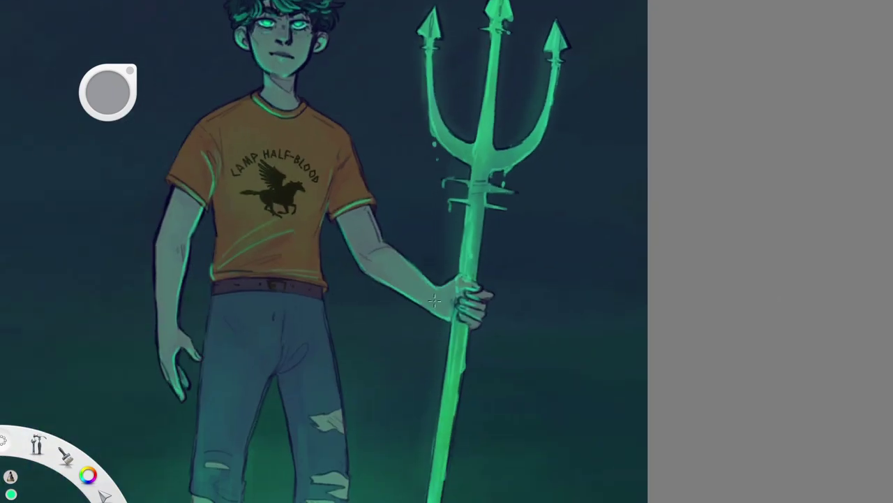
- Paint green rim light down the edge of the jeans leg nearest the trident, including the torn knee
left_click_drag(329, 301, 339, 437)
left_click_drag(419, 279, 391, 230)
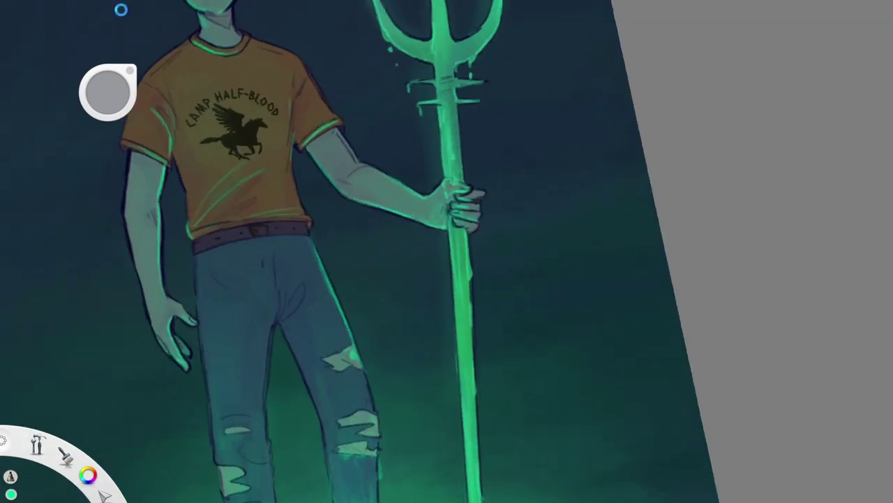
scroll(447, 251, "down", 2)
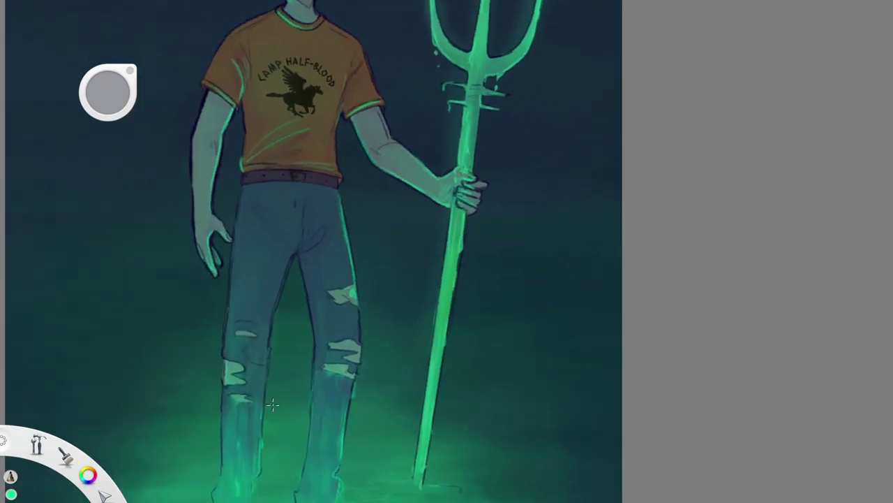
left_click_drag(419, 280, 391, 230)
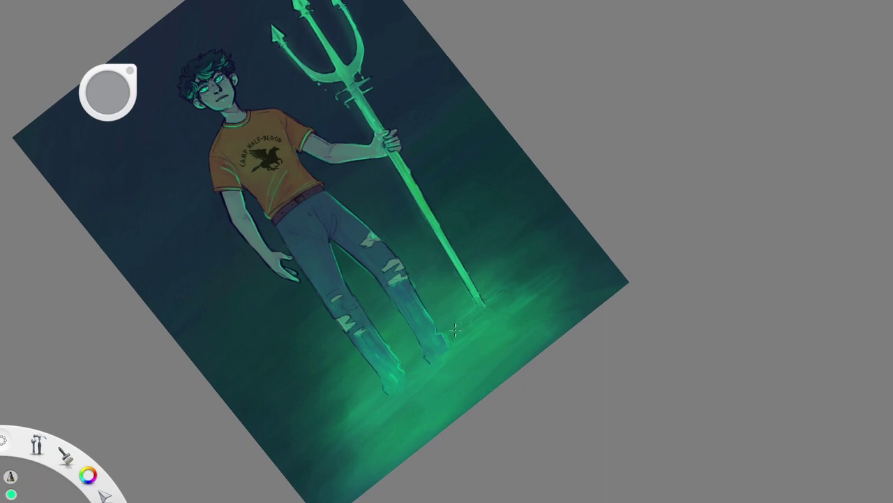
- Brush bright green ripple strokes across the glowing water around the trident's base and in the foreground
left_click_drag(467, 307, 491, 291)
left_click_drag(312, 446, 370, 396)
left_click_drag(509, 321, 567, 275)
- Add more bright green strands to the curls above the ear nearest the trident
mouse_move(39, 444)
left_mouse_down()
mouse_move(210, 314)
mouse_move(366, 341)
mouse_move(349, 251)
left_mouse_up()
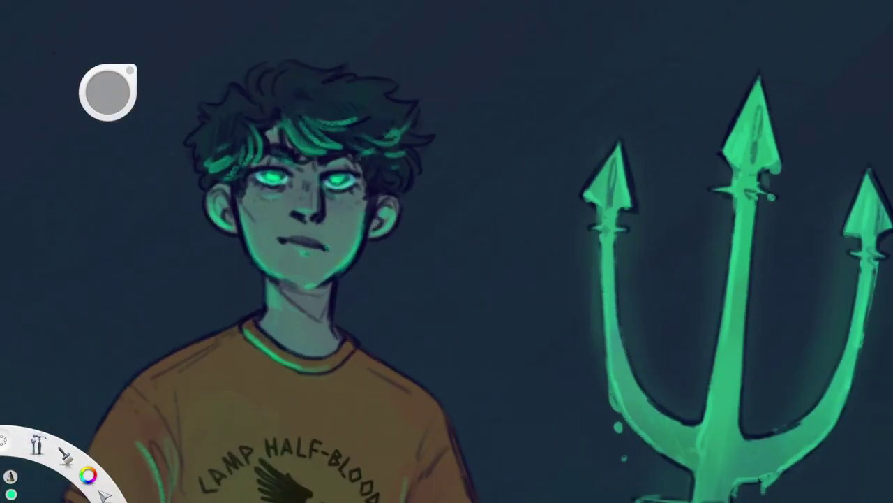
left_click_drag(422, 139, 395, 192)
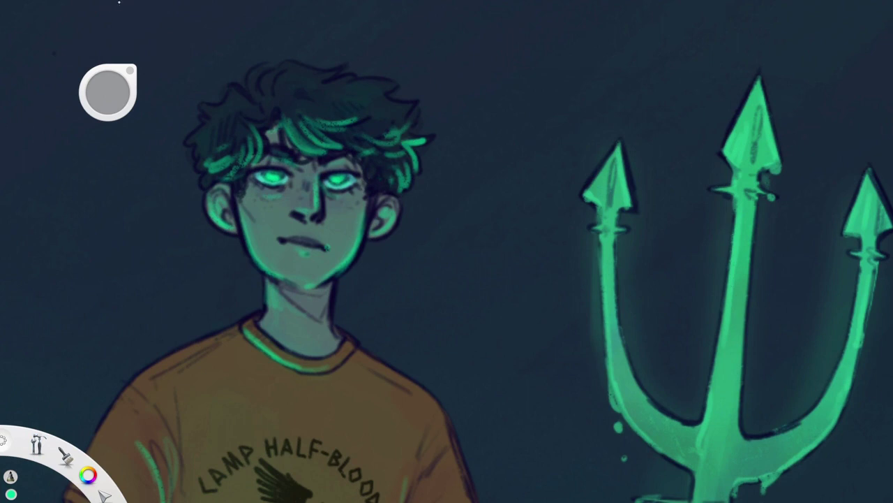
- Extend the bright green strands up through the outermost curls on the trident side of the hair
left_click_drag(412, 99, 392, 187)
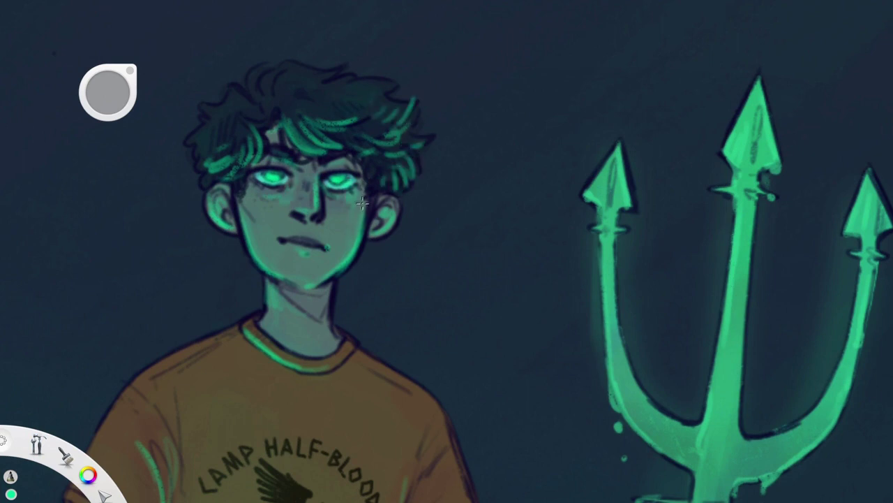
scroll(447, 251, "down", 5)
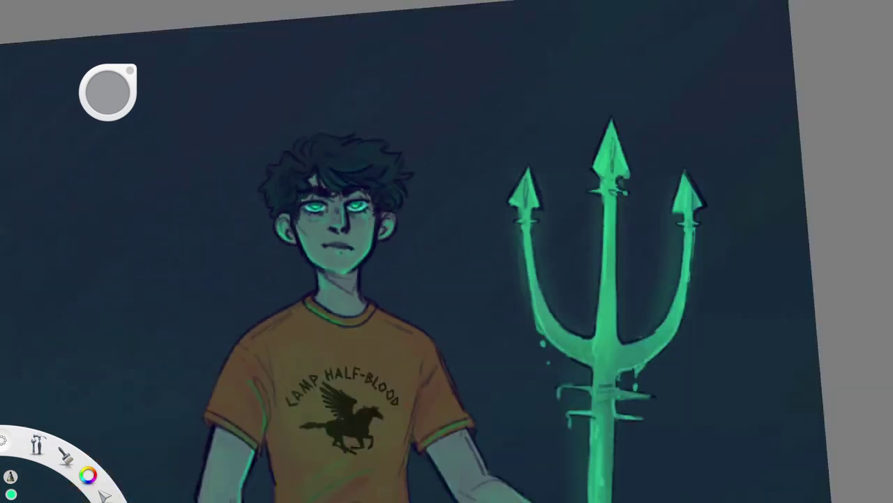
scroll(391, 314, "down", 2)
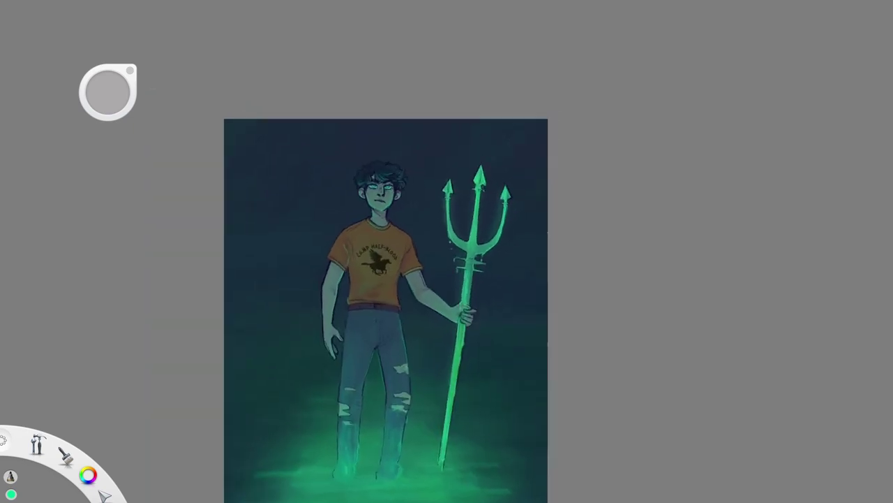
key("space")
mouse_move(414, 309)
left_mouse_down()
mouse_move(446, 293)
mouse_move(441, 256)
left_mouse_up()
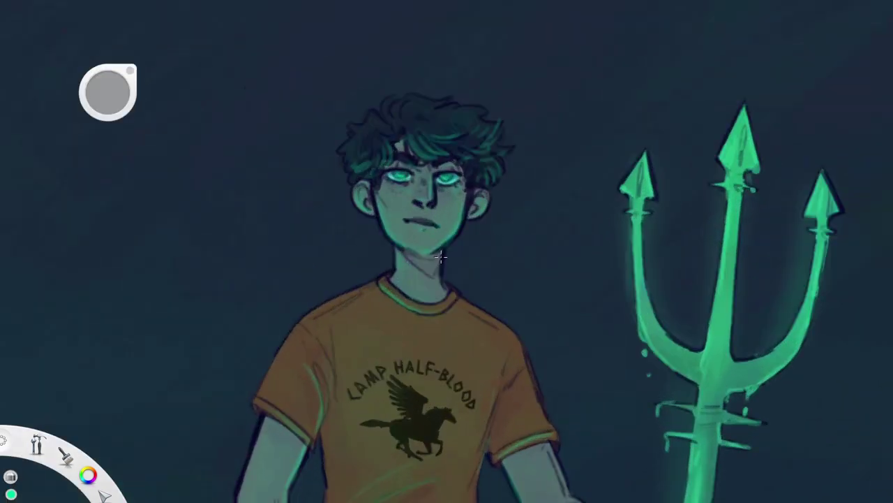
- Brush a soft teal halo around the young man's head against the dark sky
scroll(781, 272, "down", 5)
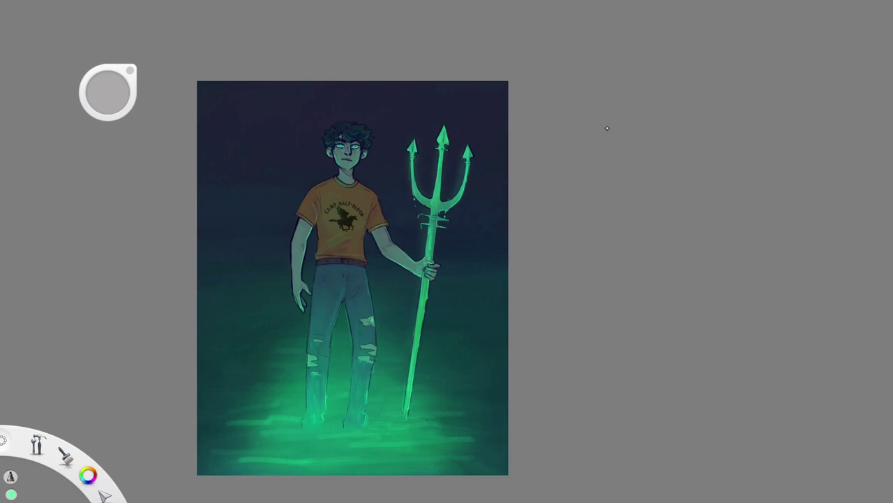
left_click_drag(330, 241, 399, 241)
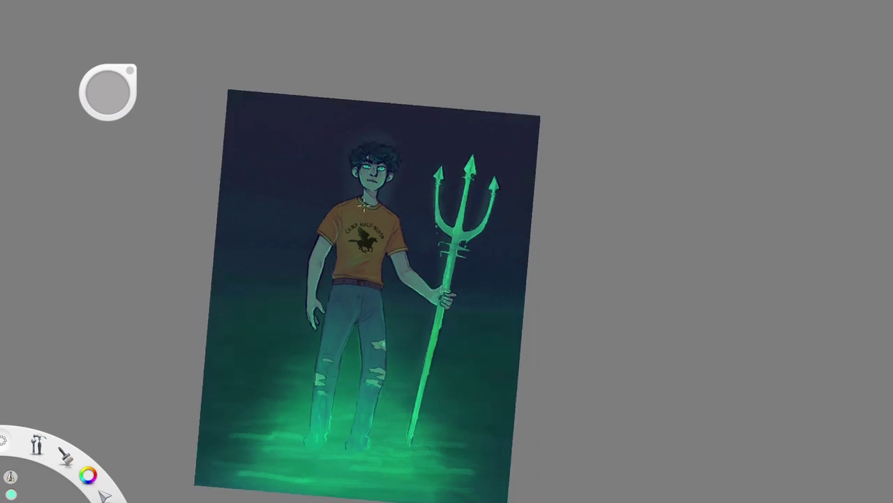
key("Home")
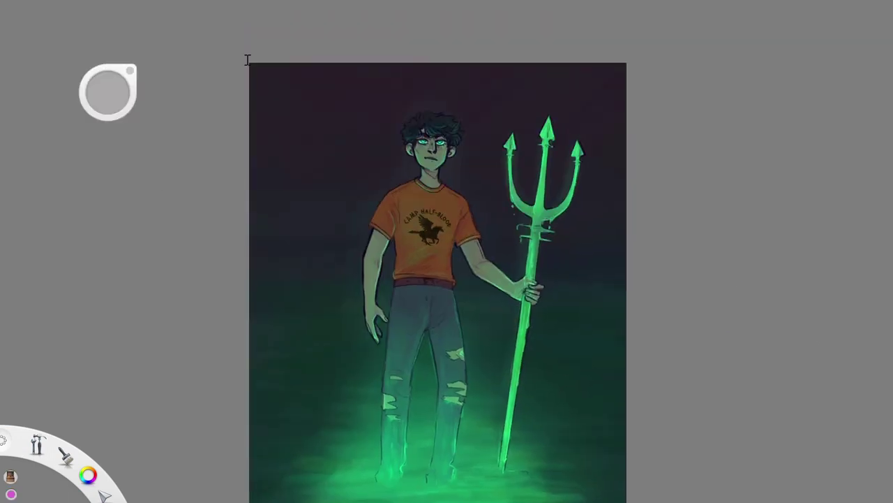
- Block in broad purple clouds across the dark sky on both sides of the figure
left_click_drag(290, 129, 277, 136)
mouse_move(503, 98)
left_mouse_down()
mouse_move(554, 114)
mouse_move(555, 177)
left_mouse_up()
left_click_drag(202, 199, 278, 175)
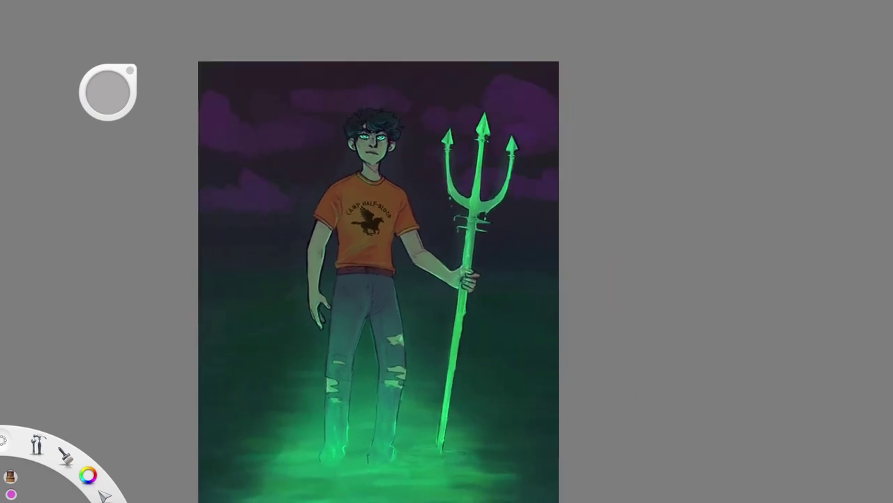
- Shade the purple clouds with magenta along their undersides and light blue touches on their upper parts
left_click_drag(208, 130, 217, 136)
left_click_drag(311, 136, 290, 145)
mouse_move(207, 129)
left_mouse_down()
mouse_move(241, 154)
mouse_move(219, 149)
left_mouse_up()
left_click_drag(312, 136, 293, 143)
left_click_drag(234, 205, 293, 206)
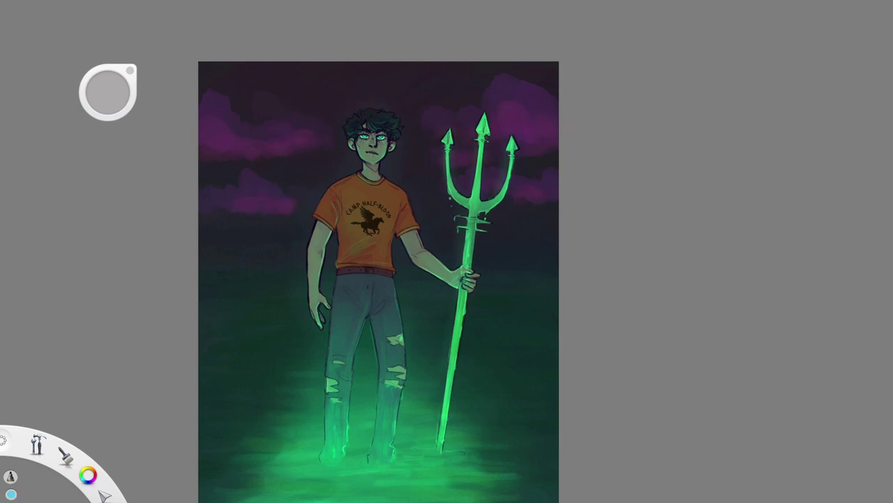
left_click_drag(255, 114, 269, 118)
mouse_move(468, 136)
left_mouse_down()
mouse_move(523, 138)
mouse_move(520, 175)
left_mouse_up()
- Step back and forth through the latest cloud edits and settle on a muted version of the clouds
key("ctrl+z")
key("ctrl+z")
key("ctrl+z")
key("ctrl+z")
key("ctrl+z")
key("ctrl+z")
key("ctrl+z")
key("ctrl+y")
key("ctrl+y")
key("ctrl+y")
key("ctrl+y")
key("ctrl+z")
key("ctrl+z")
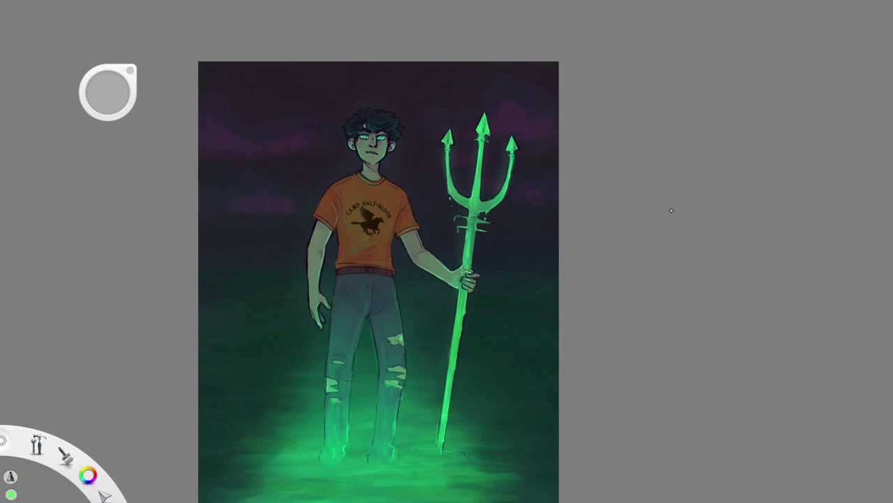
- Try bright green highlight strokes along the lower edges of the clouds on both sides of the sky
left_click_drag(205, 205, 310, 211)
left_click_drag(209, 148, 314, 151)
left_click_drag(506, 199, 559, 222)
left_click_drag(549, 143, 419, 148)
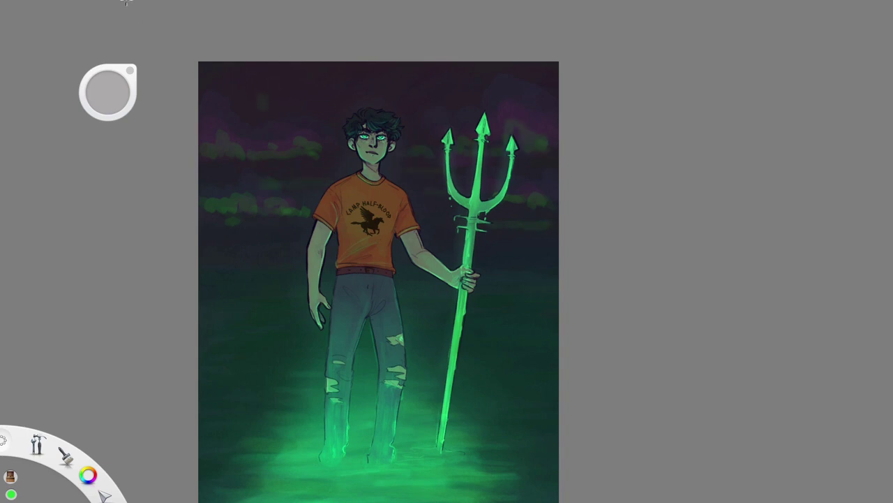
key("ctrl+z")
key("ctrl+z")
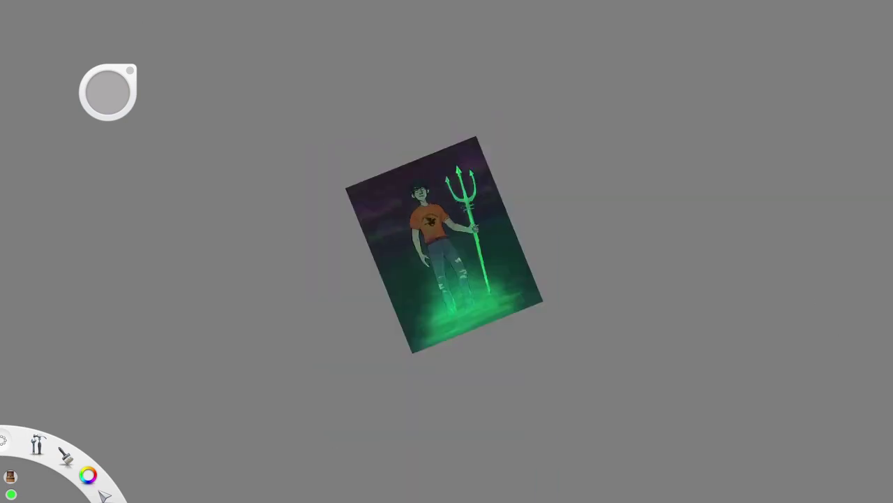
- Strengthen the soft teal glow around the figure's head and body using colours sampled from the painting
key("e")
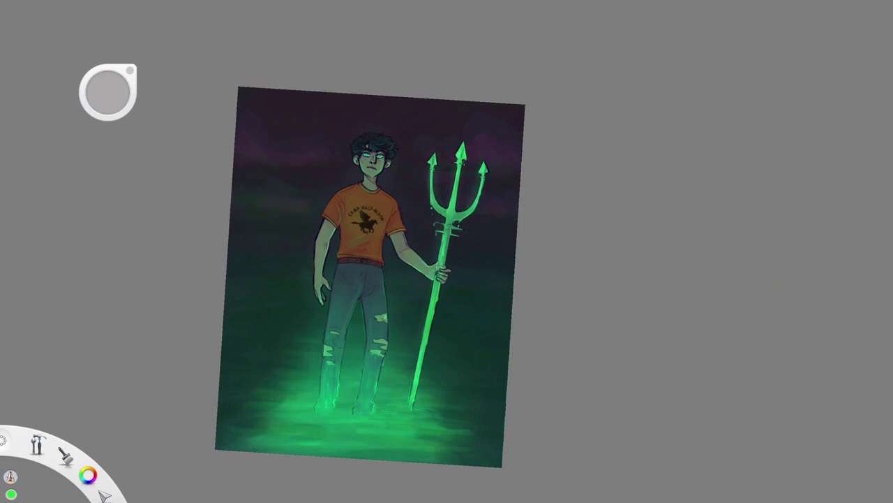
key("e")
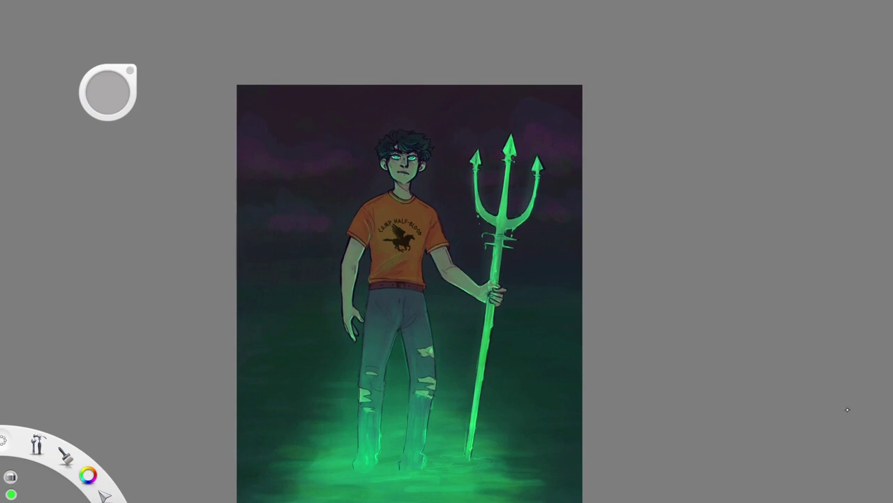
left_click(510, 342, "alt")
key("e")
left_click(410, 183)
left_click(451, 166, "alt")
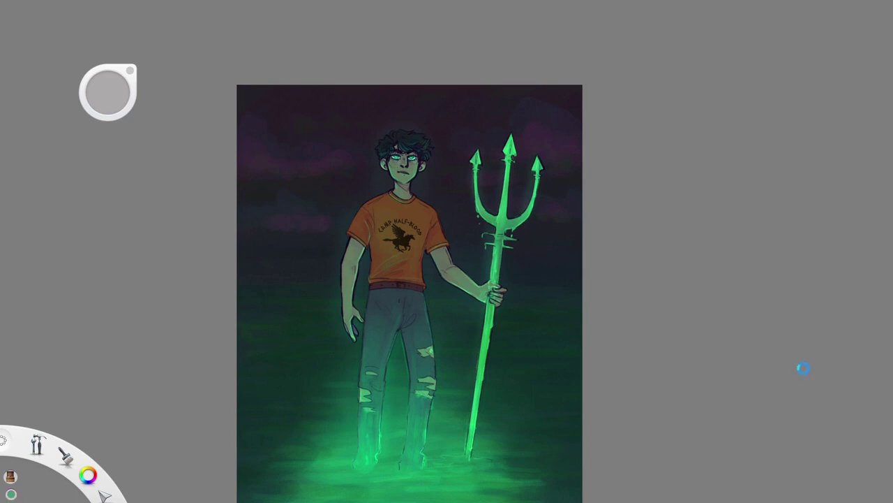
- Sample the water's green and brush glowing light up the lower jeans legs and around the torn knees
scroll(383, 383, "up", 3)
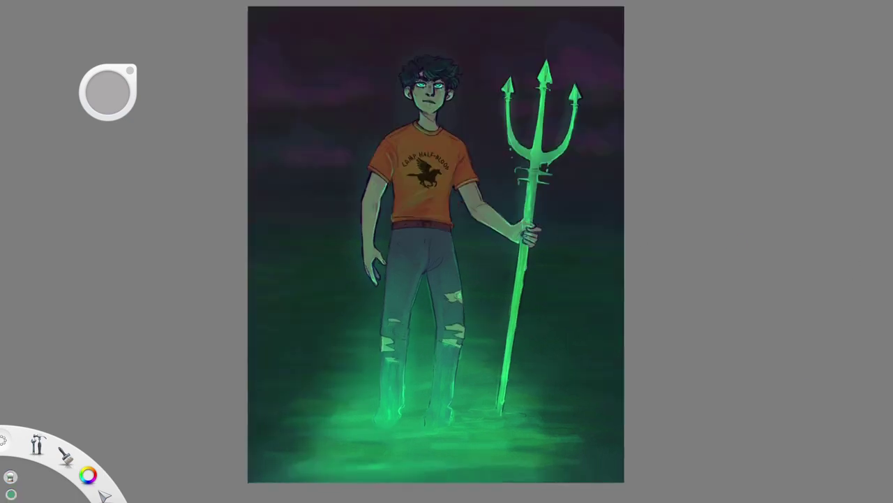
left_click(385, 400, "alt")
left_click_drag(436, 417, 429, 375)
left_click_drag(370, 386, 369, 292)
left_click_drag(436, 370, 436, 346)
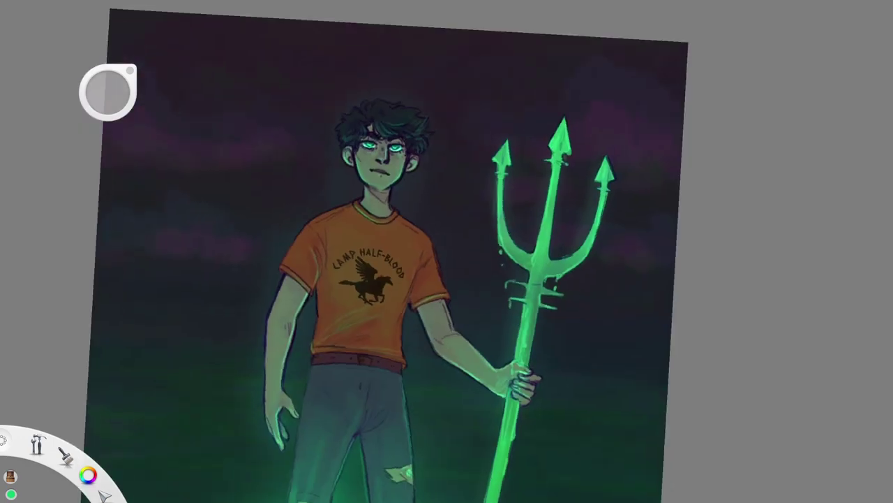
- Sample dark purple and green tones and blend them into the background around the head and trident
left_click_drag(376, 388, 649, 211)
left_click(649, 211, "alt")
left_click(649, 211, "alt")
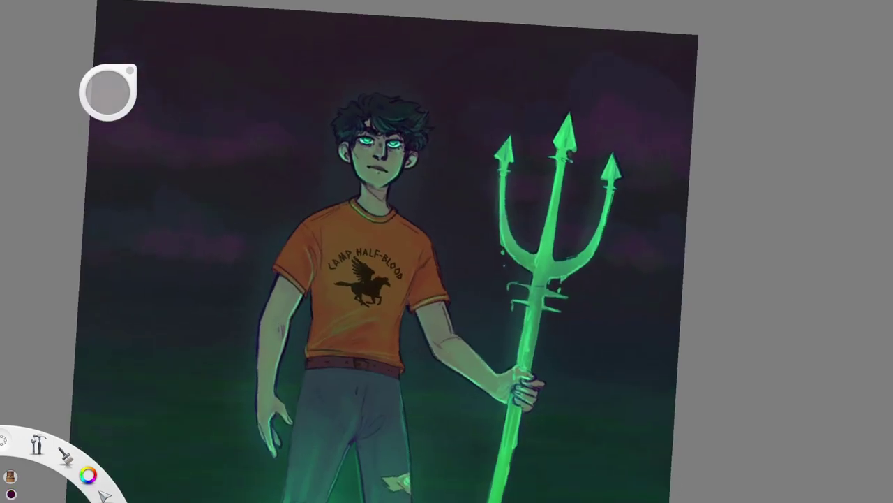
left_click(534, 328, "alt")
left_click(344, 144, "alt")
left_click_drag(344, 144, 761, 163)
left_click(612, 217, "alt")
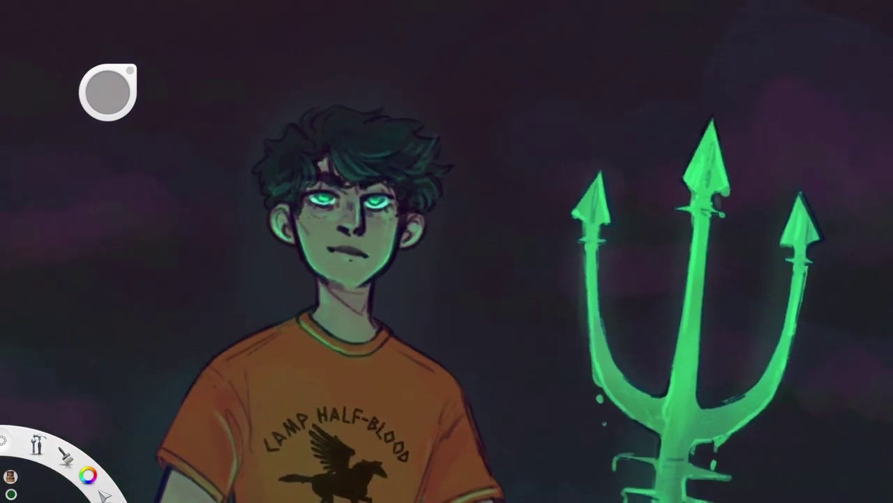
- Refine the belt with dark red detail and a green-tinted buckle
left_click(304, 312, "alt")
left_click_drag(435, 344, 375, 183)
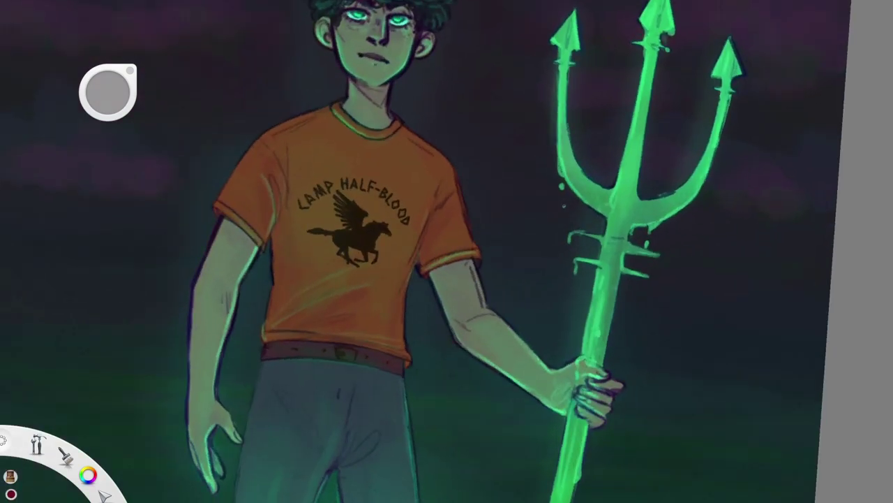
left_click(230, 290, "alt")
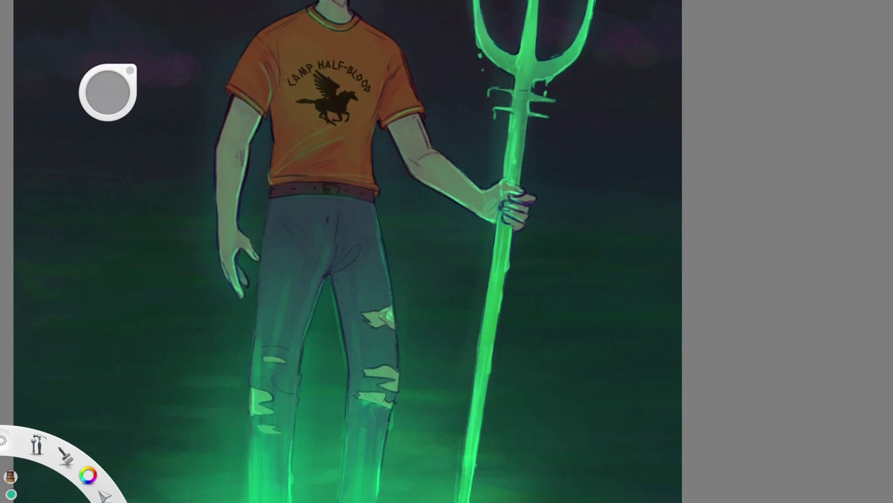
- Scatter small glowing green and cyan specks over the water and around the figure and trident
scroll(446, 251, "down", 3)
scroll(349, 210, "up", 5)
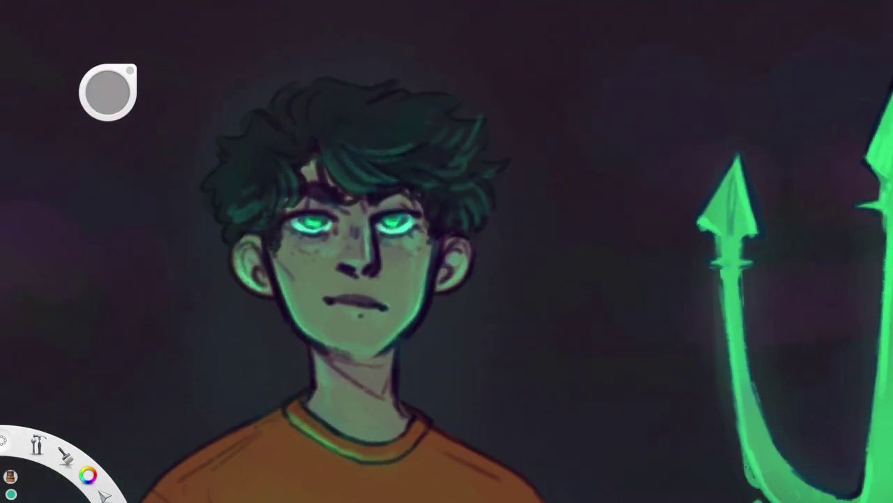
scroll(446, 252, "down", 2)
scroll(446, 251, "down", 2)
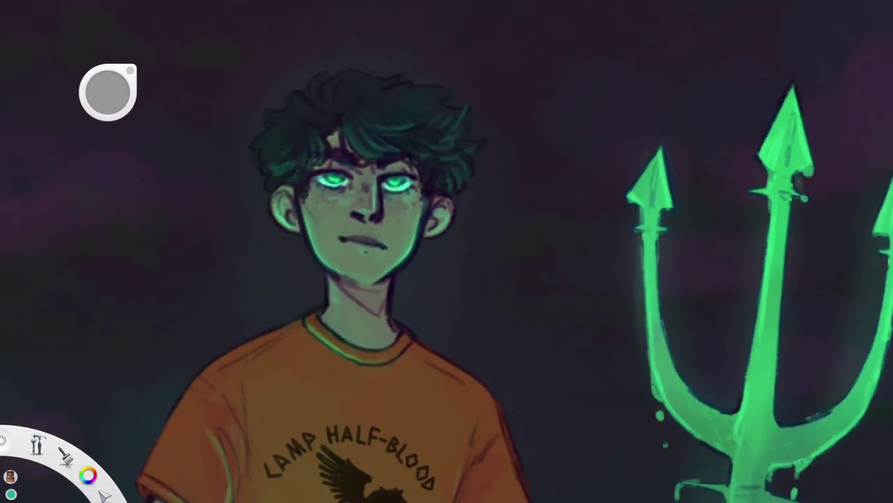
left_click_drag(140, 231, 509, 224)
scroll(298, 306, "down", 5)
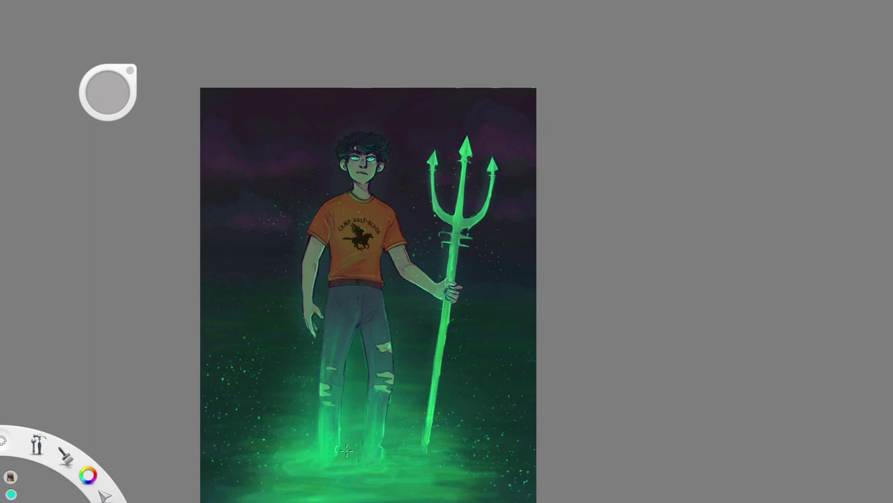
scroll(369, 293, "up", 1)
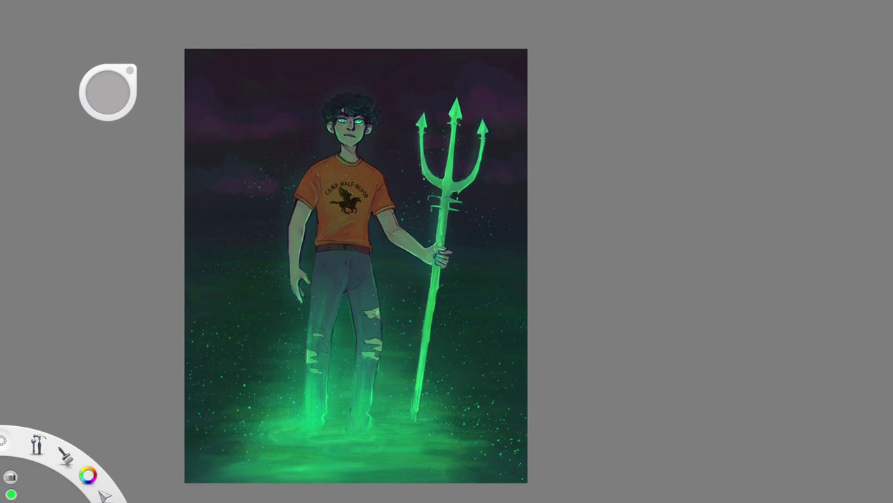
- Sign the painting in bright green in the lower corner of the water on the trident side
scroll(525, 481, "up", 3)
left_click(370, 372)
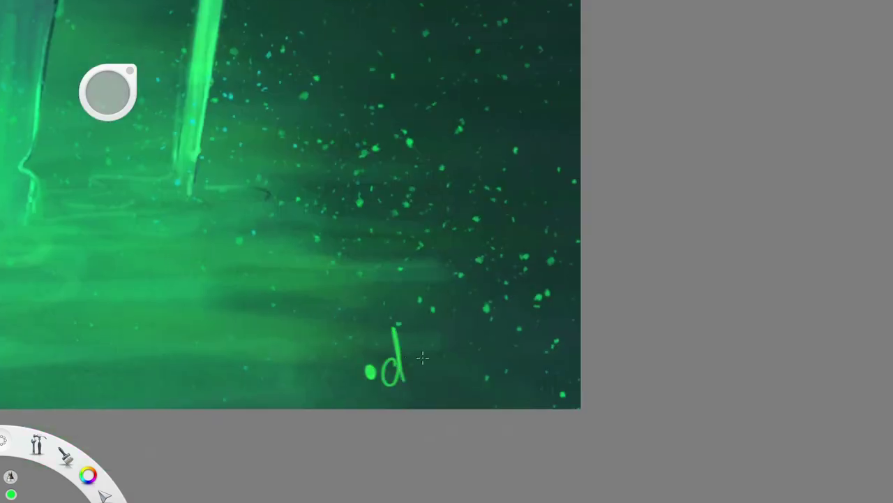